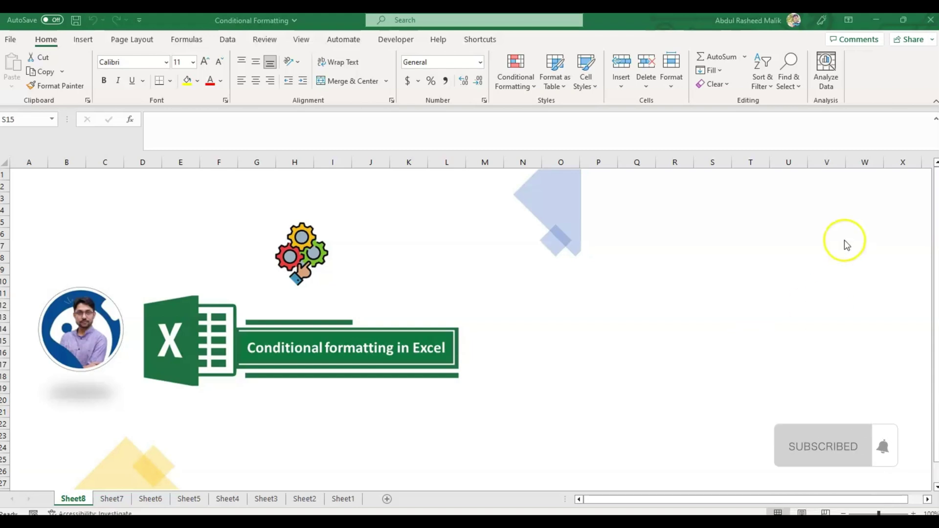
Browse the Conditional Formatting menu on Sheet8 and Sheet7, then open it on Sheet1.
{"action": "left_click", "coordinate": [530, 85]}
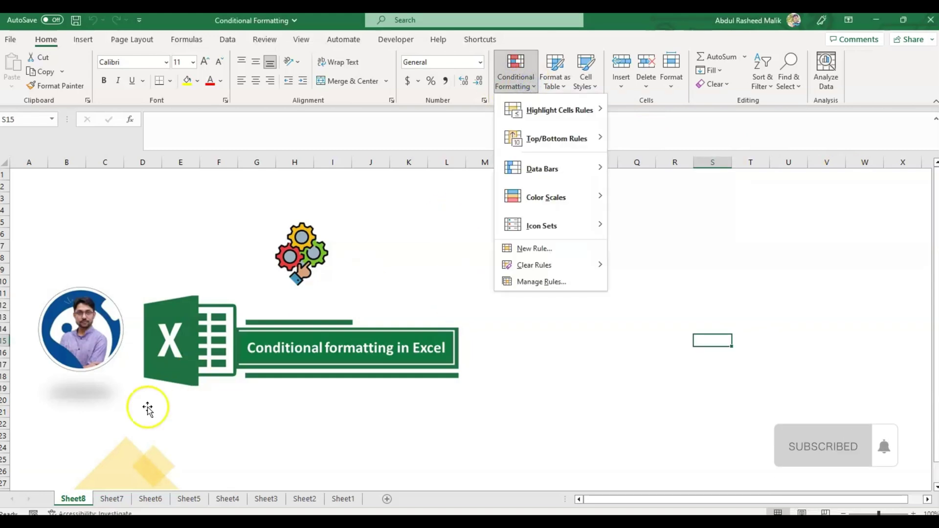
{"action": "key", "text": "Escape"}
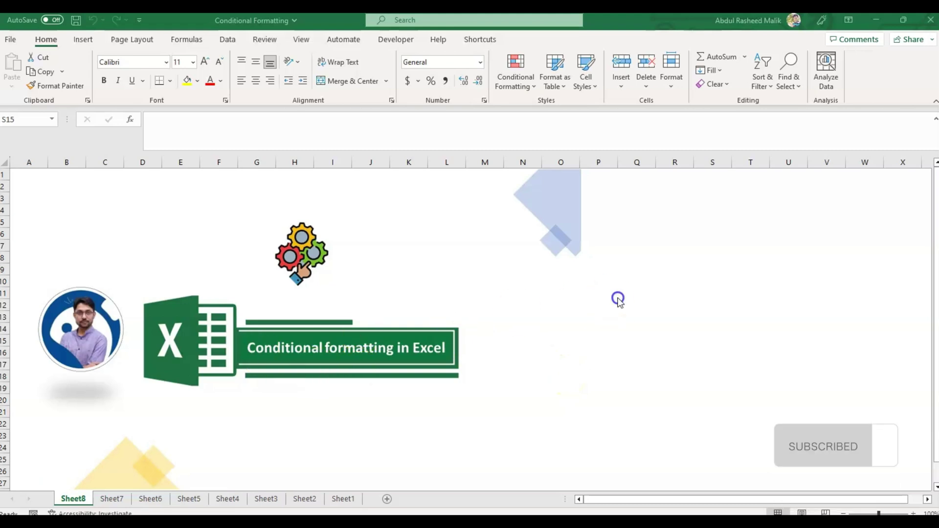
{"action": "key", "text": "ctrl+Page_Down"}
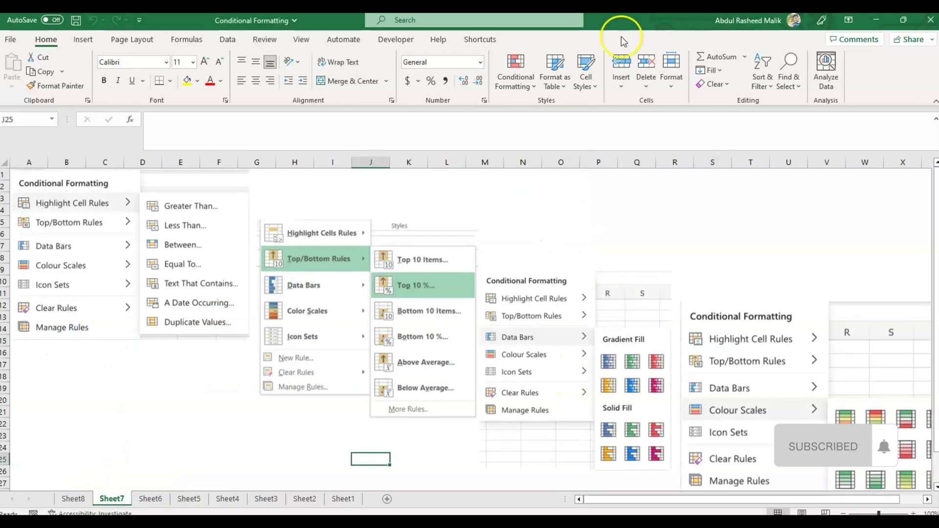
{"action": "left_click", "coordinate": [534, 86]}
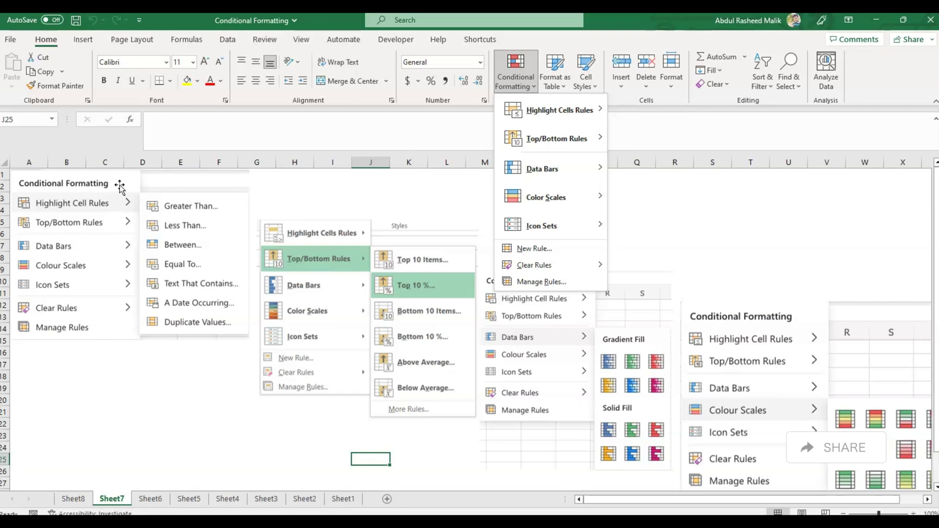
{"action": "left_click", "coordinate": [550, 270]}
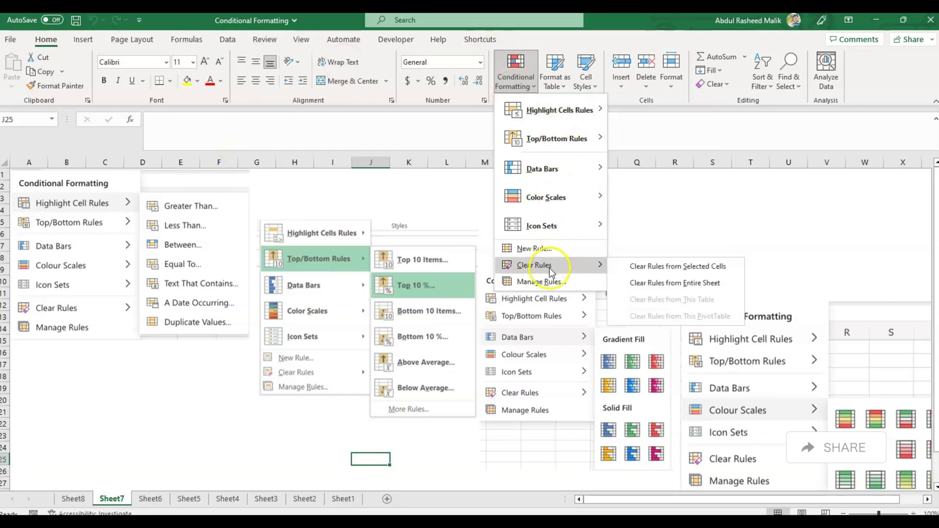
{"action": "key", "text": "Escape"}
{"action": "key", "text": "Escape"}
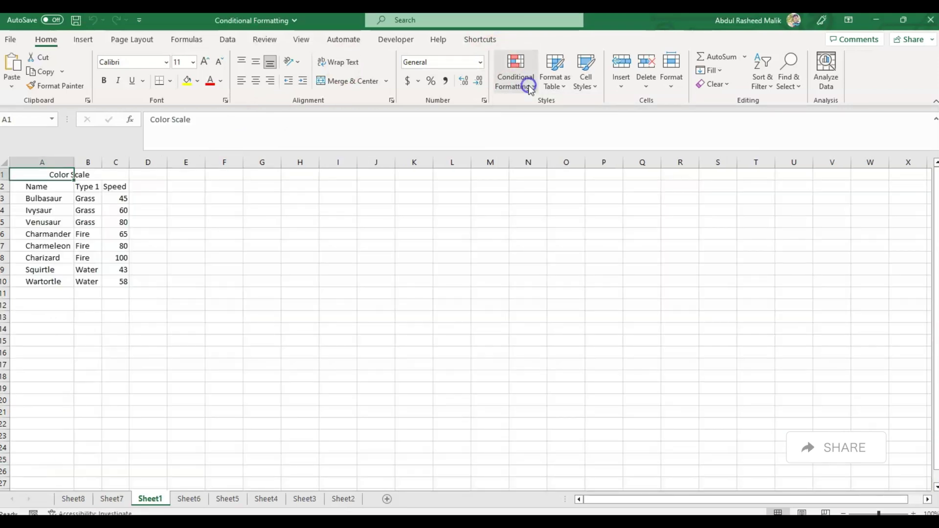
{"action": "left_click", "coordinate": [529, 88]}
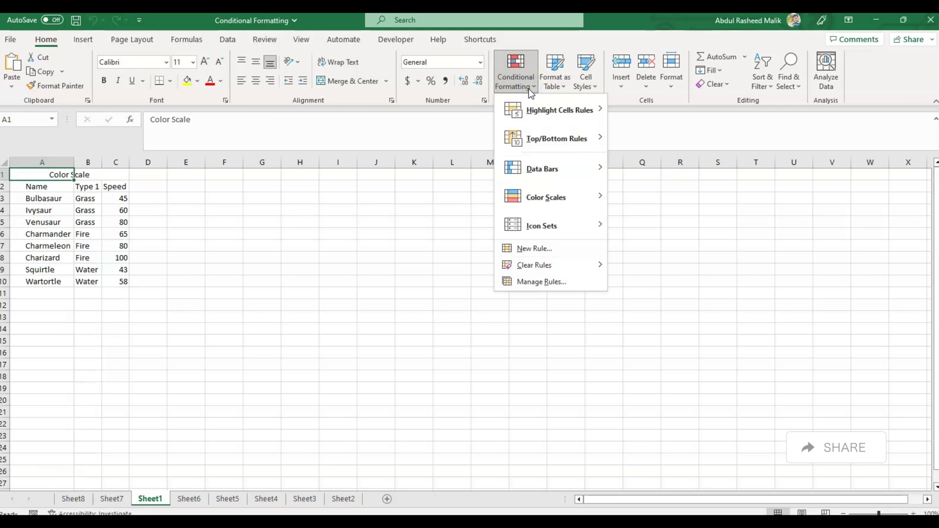
{"action": "left_click", "coordinate": [542, 104]}
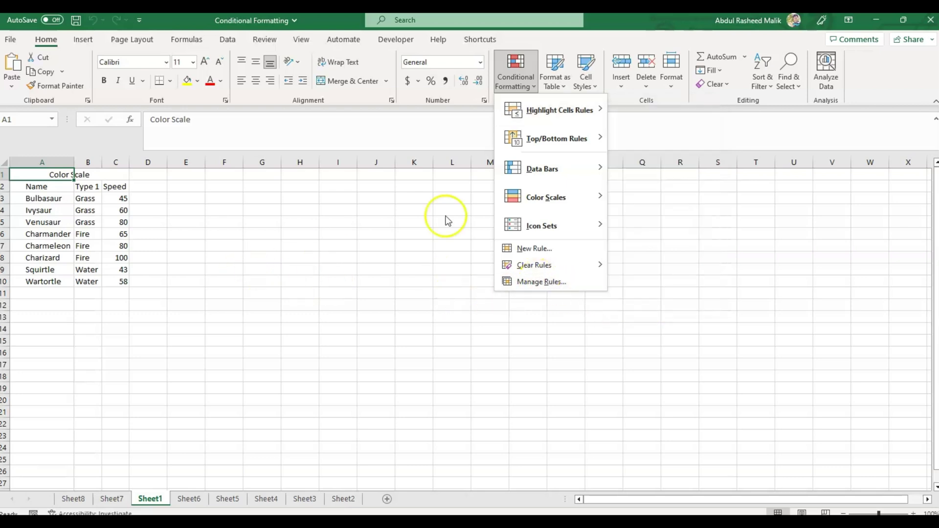
{"action": "left_click", "coordinate": [570, 110]}
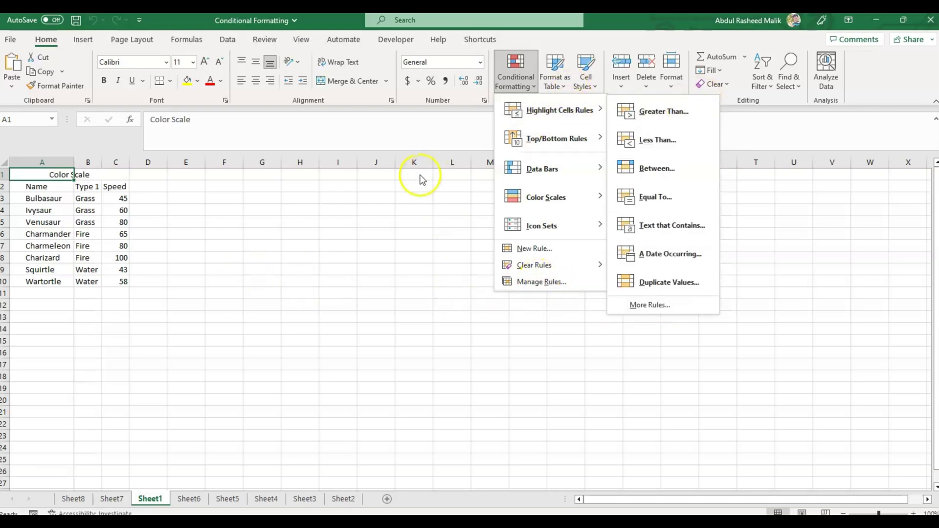
Select the Speed values and start a Greater Than rule with threshold 80.
{"action": "left_click", "coordinate": [123, 199]}
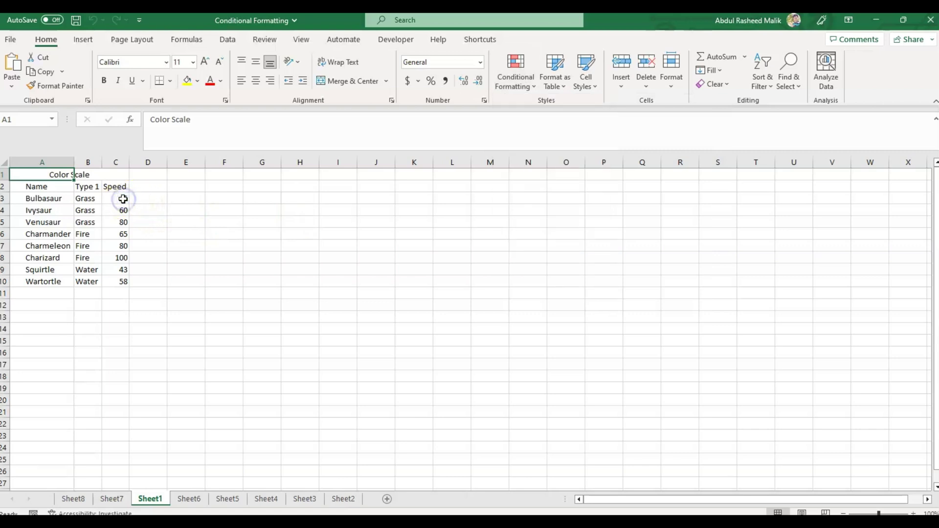
{"action": "left_click", "coordinate": [122, 199]}
{"action": "key", "text": "ctrl+shift+Down"}
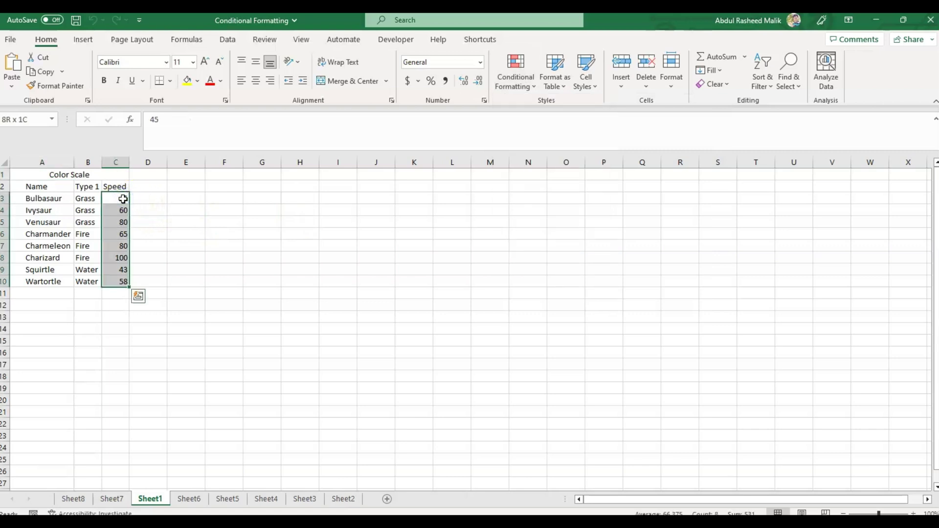
{"action": "left_click", "coordinate": [516, 78]}
{"action": "left_click", "coordinate": [541, 108]}
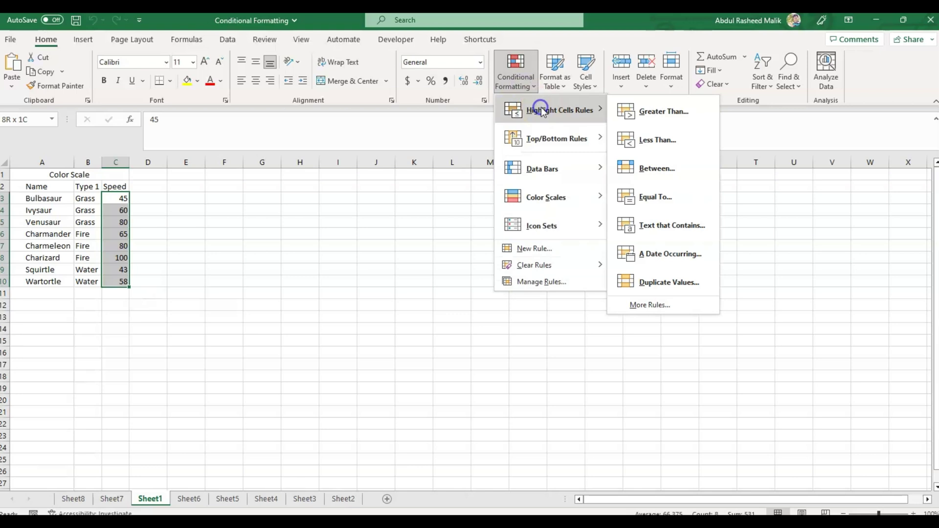
{"action": "left_click", "coordinate": [654, 110]}
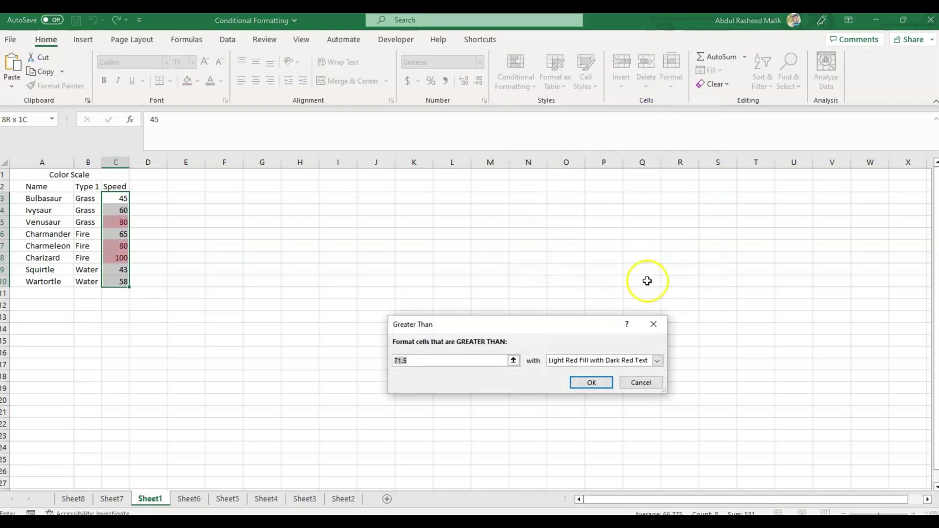
{"action": "left_click", "coordinate": [488, 363]}
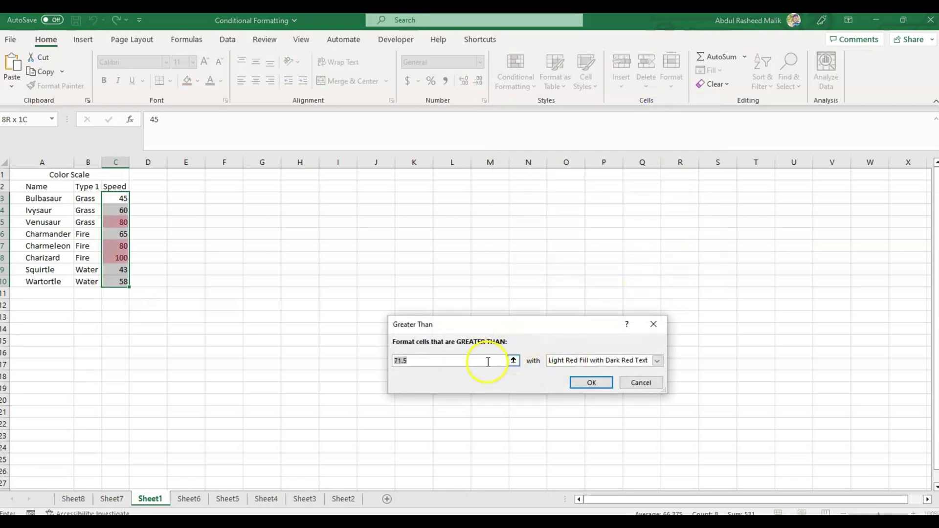
{"action": "key", "text": "BackSpace"}
{"action": "key", "text": "BackSpace"}
{"action": "key", "text": "BackSpace"}
{"action": "key", "text": "BackSpace"}
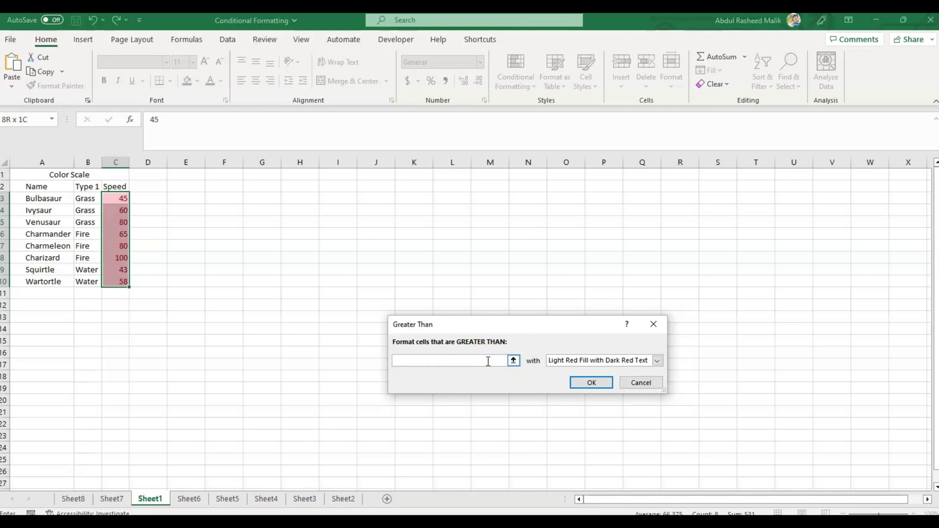
{"action": "type", "text": "80"}
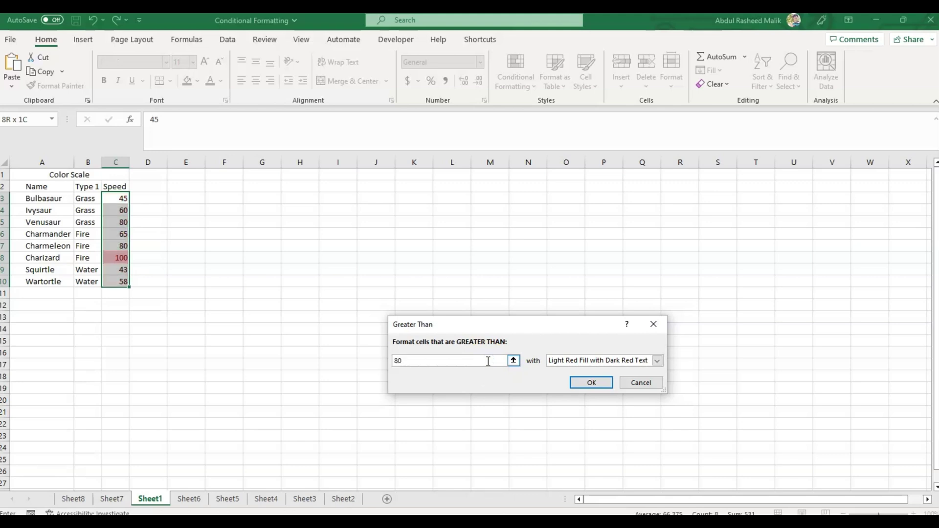
Preview the preset highlight formats: yellow, green, light red fill, red text, red border.
{"action": "left_click", "coordinate": [657, 361]}
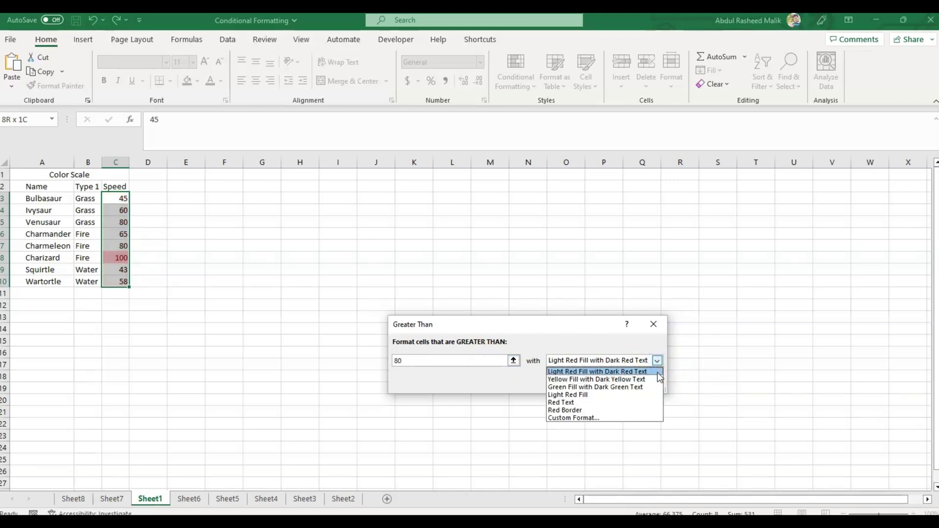
{"action": "left_click", "coordinate": [658, 380]}
{"action": "left_click", "coordinate": [657, 361]}
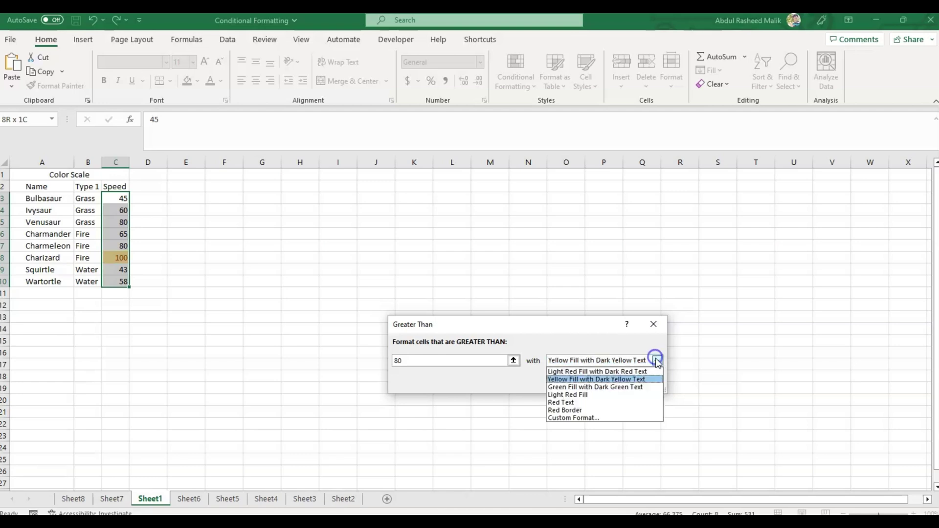
{"action": "left_click", "coordinate": [649, 389]}
{"action": "left_click", "coordinate": [657, 360]}
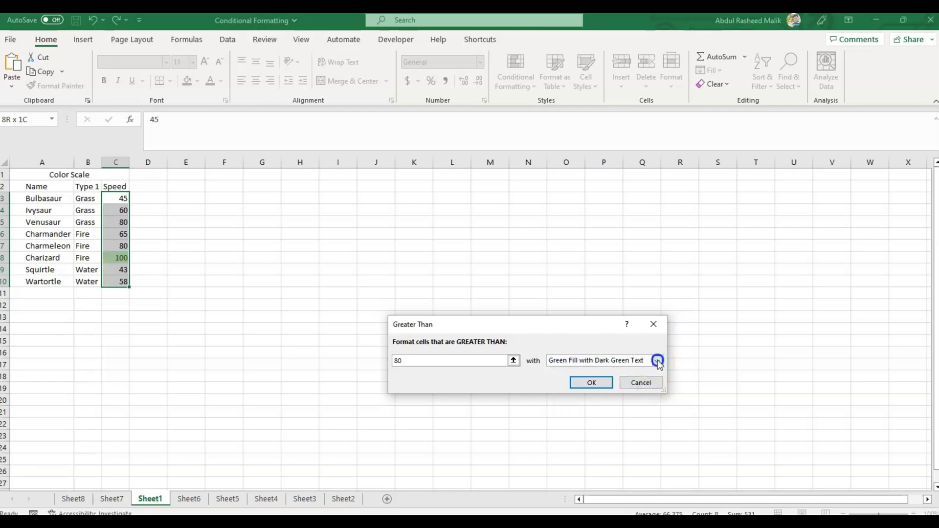
{"action": "left_click", "coordinate": [646, 395]}
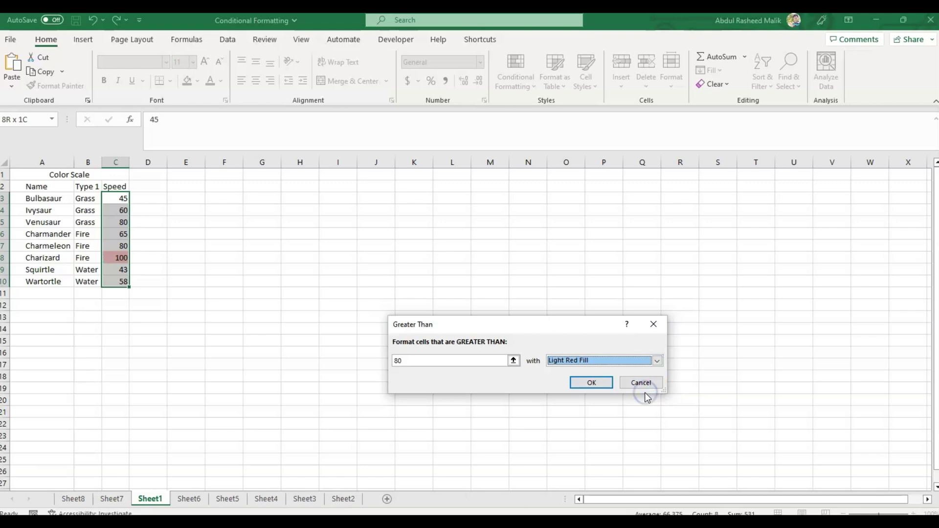
{"action": "left_click", "coordinate": [657, 361]}
{"action": "left_click", "coordinate": [622, 402]}
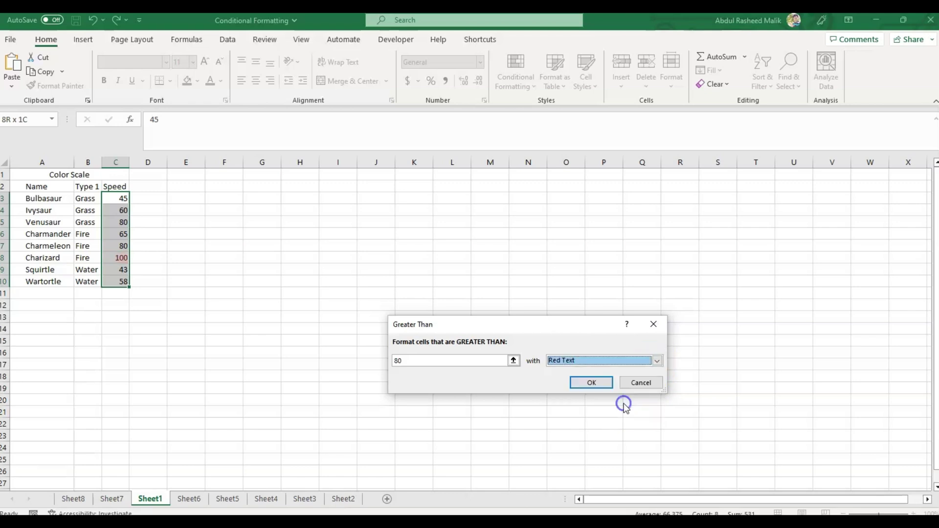
{"action": "left_click", "coordinate": [657, 361]}
{"action": "left_click", "coordinate": [616, 410]}
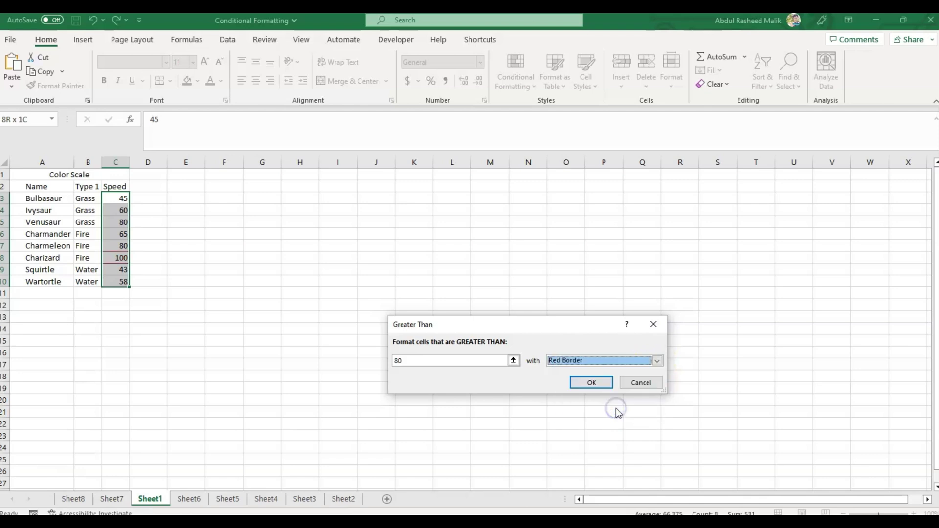
{"action": "left_click", "coordinate": [657, 361]}
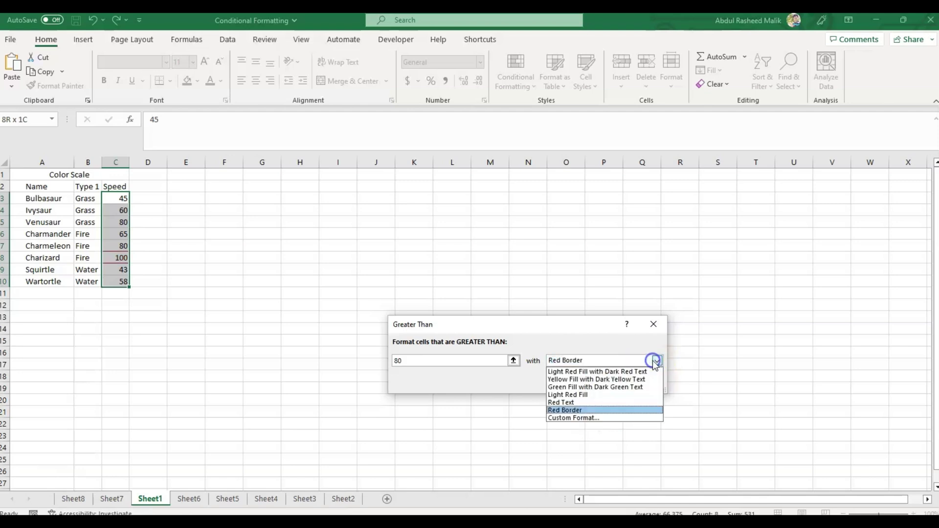
Use a custom format with orange text and gold fill, then apply the rule.
{"action": "left_click", "coordinate": [610, 418]}
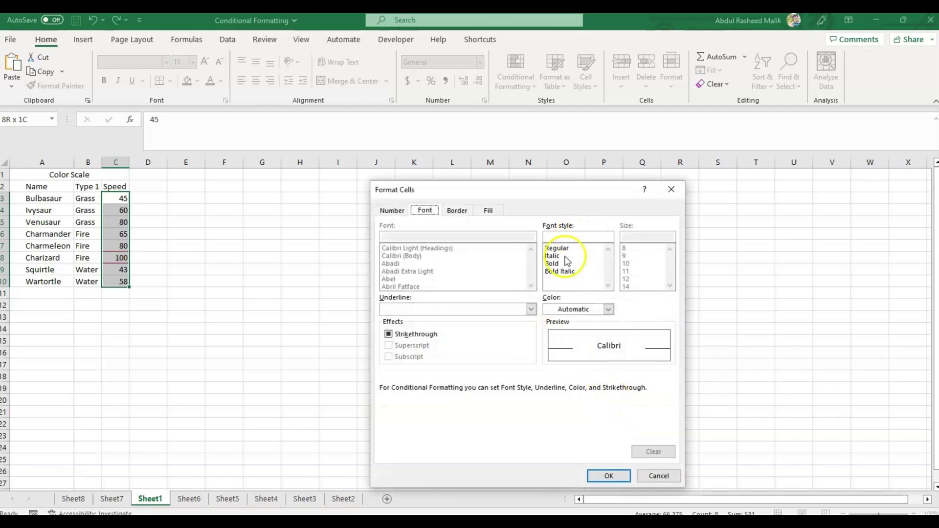
{"action": "left_click", "coordinate": [609, 309]}
{"action": "left_click", "coordinate": [602, 361]}
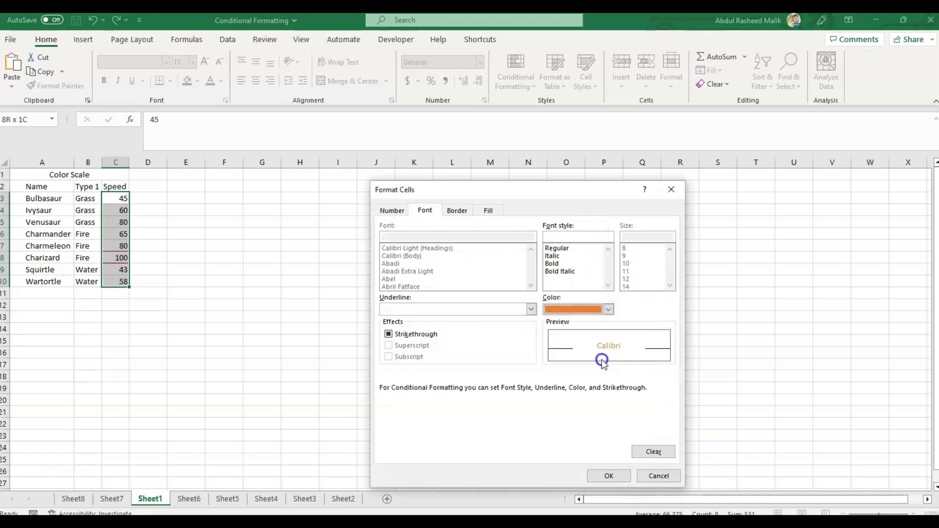
{"action": "left_click", "coordinate": [489, 211]}
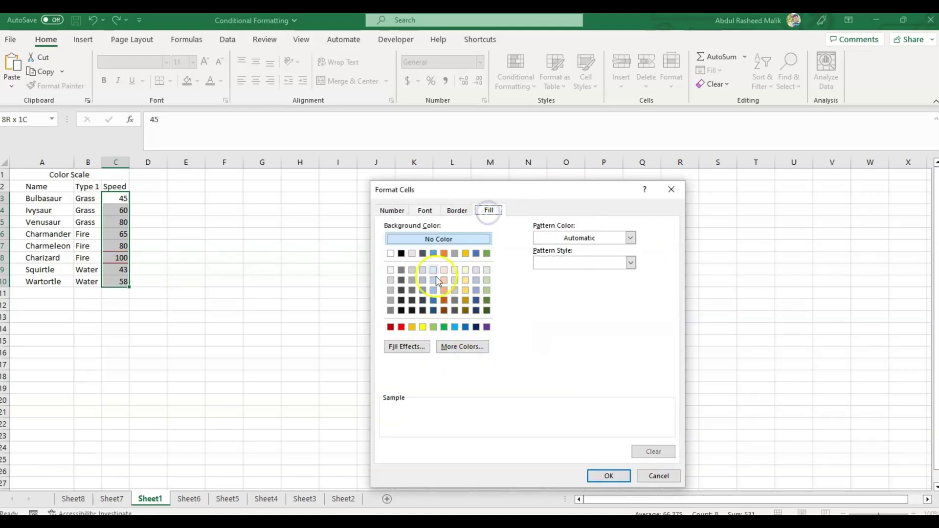
{"action": "left_click", "coordinate": [412, 327]}
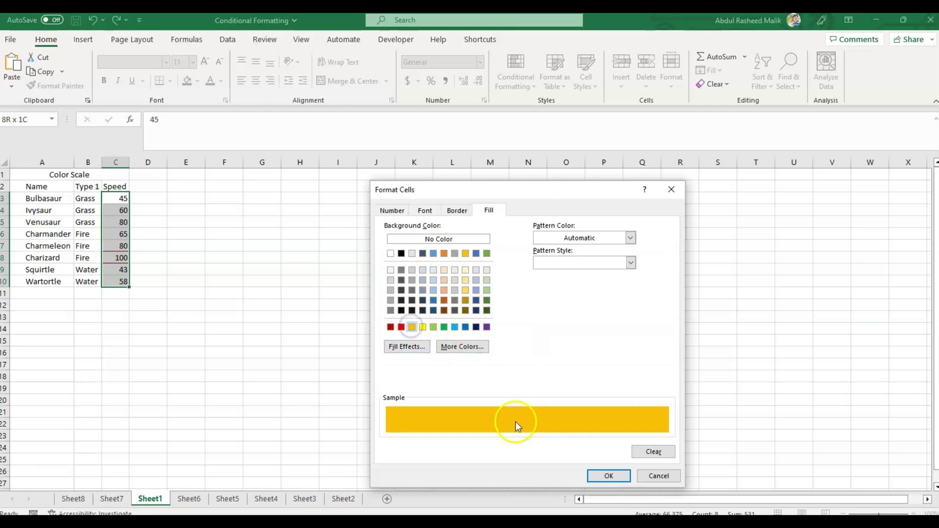
{"action": "left_click", "coordinate": [609, 476]}
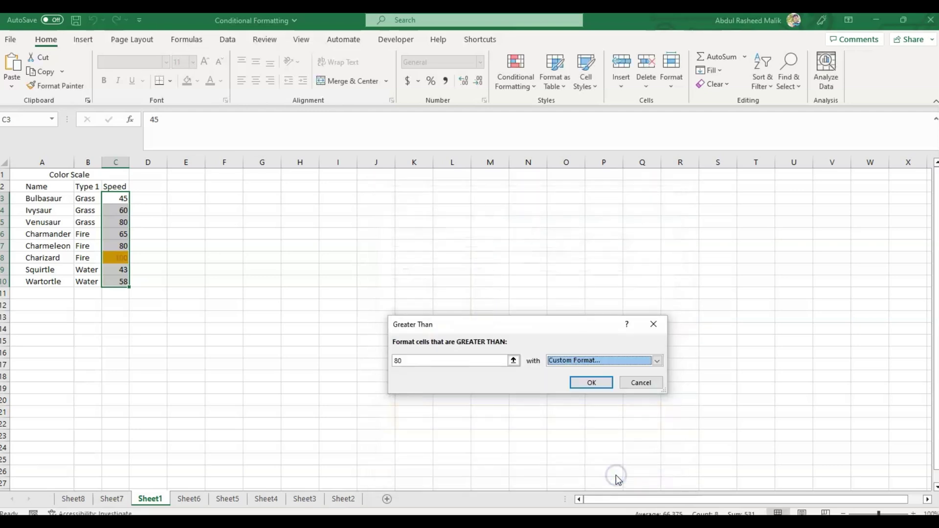
{"action": "left_click", "coordinate": [591, 384]}
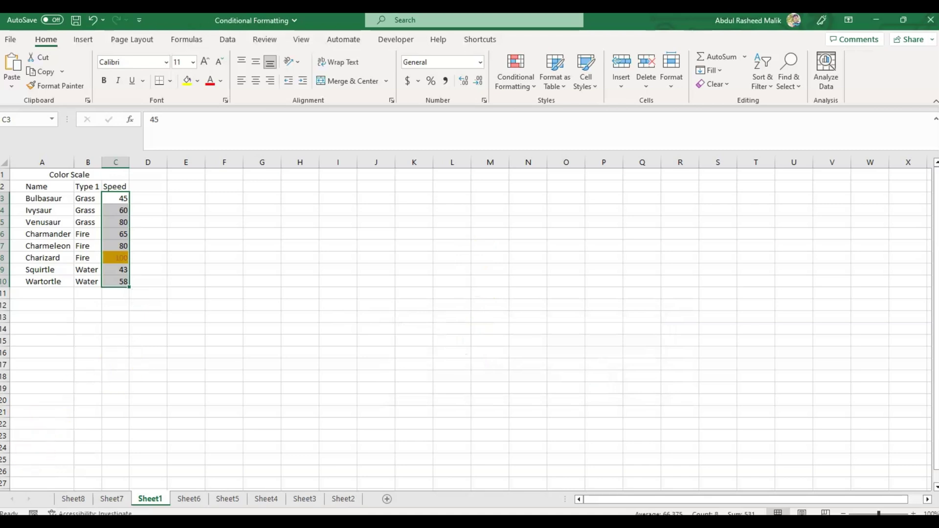
Undo the Greater Than 80 rule and reopen the Conditional Formatting menu.
{"action": "key", "text": "ctrl+z"}
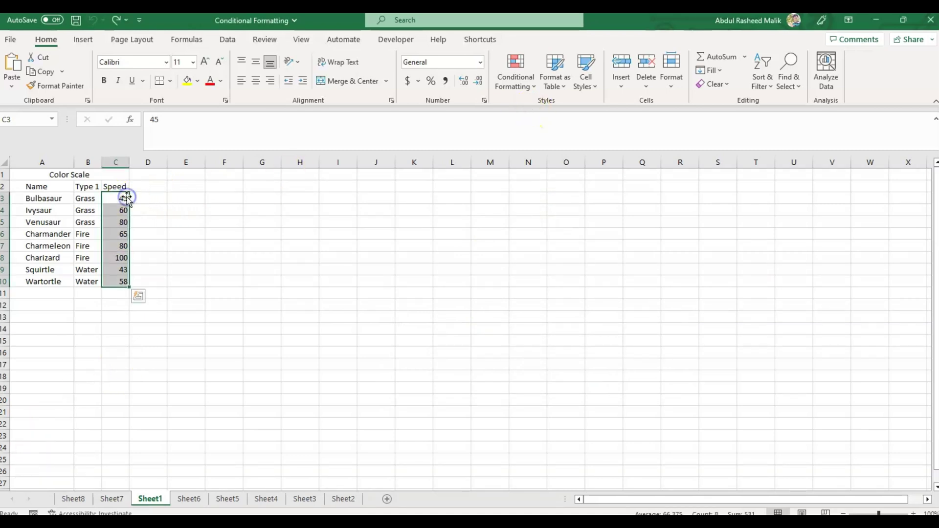
{"action": "left_click", "coordinate": [516, 67]}
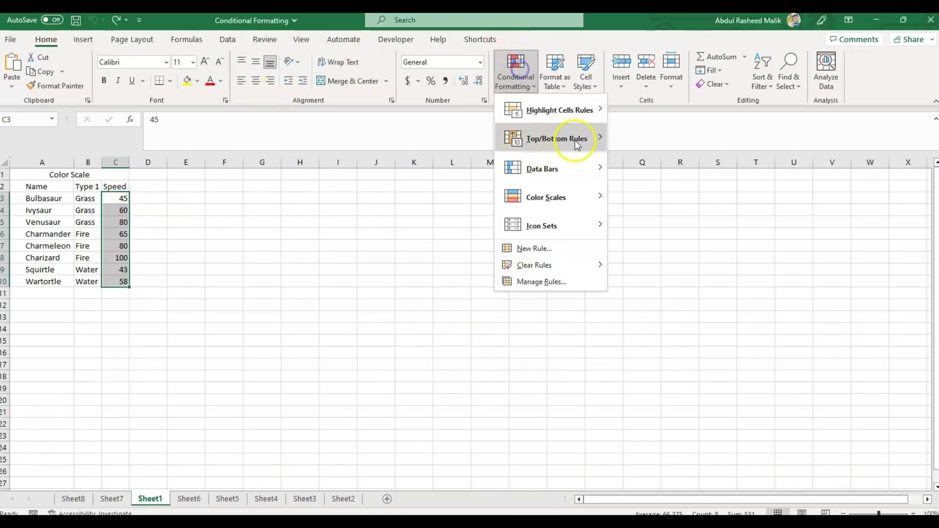
{"action": "mouse_move", "coordinate": [593, 110]}
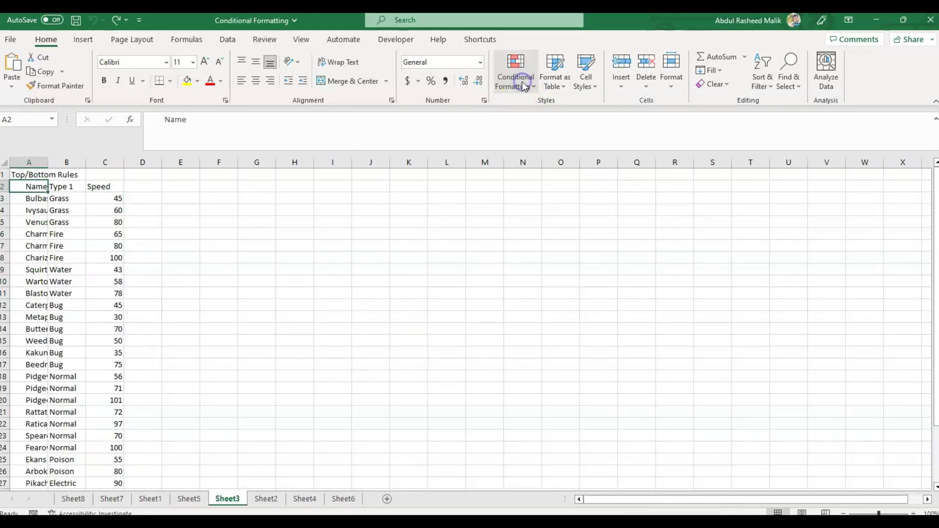
Look over the Top/Bottom Rules, then select Speed cells C3:C32.
{"action": "left_click", "coordinate": [523, 86]}
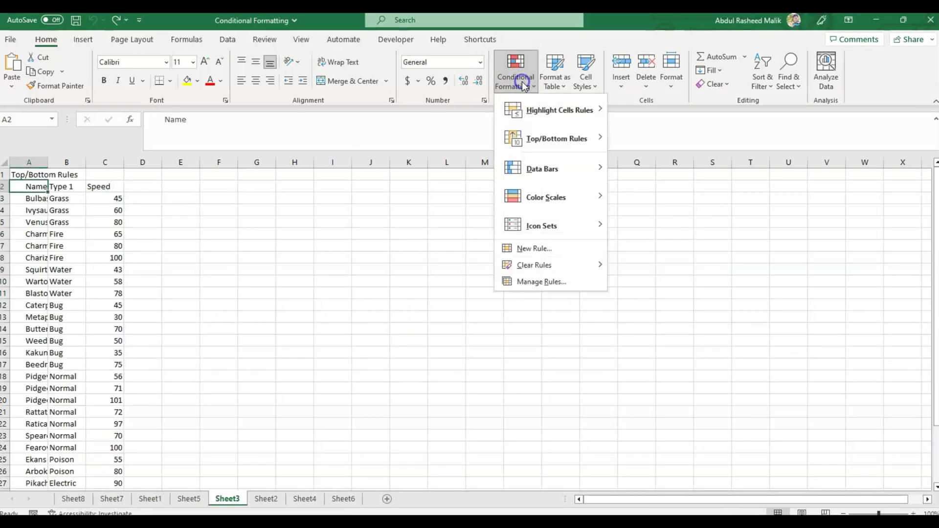
{"action": "mouse_move", "coordinate": [537, 139]}
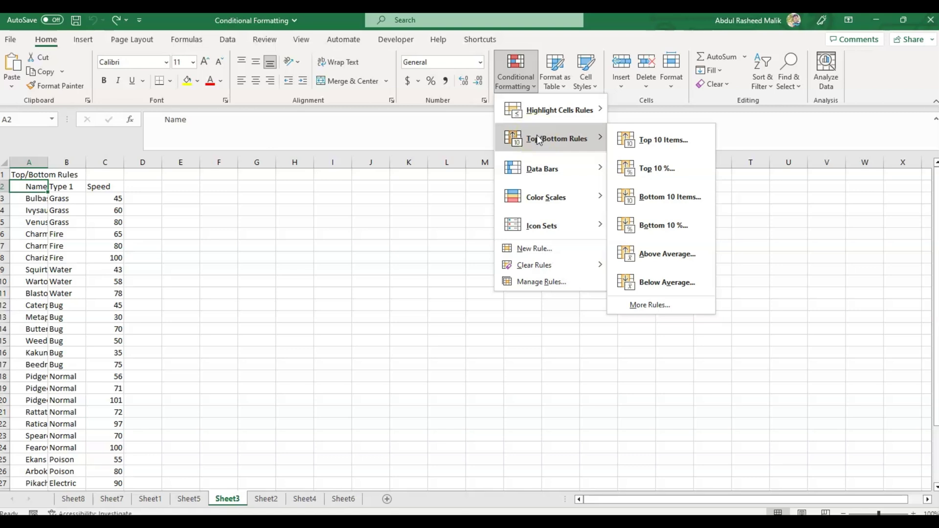
{"action": "left_click", "coordinate": [556, 141]}
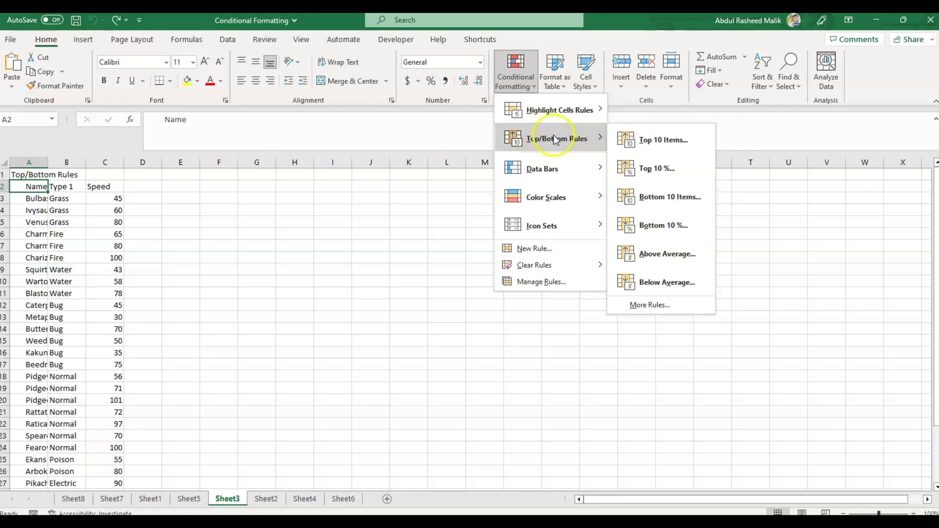
{"action": "left_click", "coordinate": [117, 200]}
{"action": "left_click", "coordinate": [119, 199]}
{"action": "key", "text": "ctrl+shift+Down"}
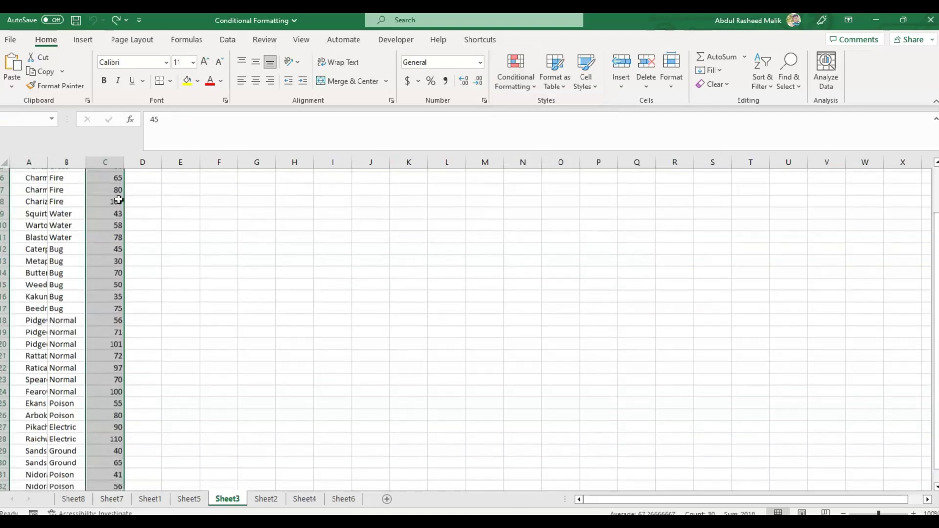
Start a Top 10 Items rule and adjust the count to 8.
{"action": "left_click", "coordinate": [518, 83]}
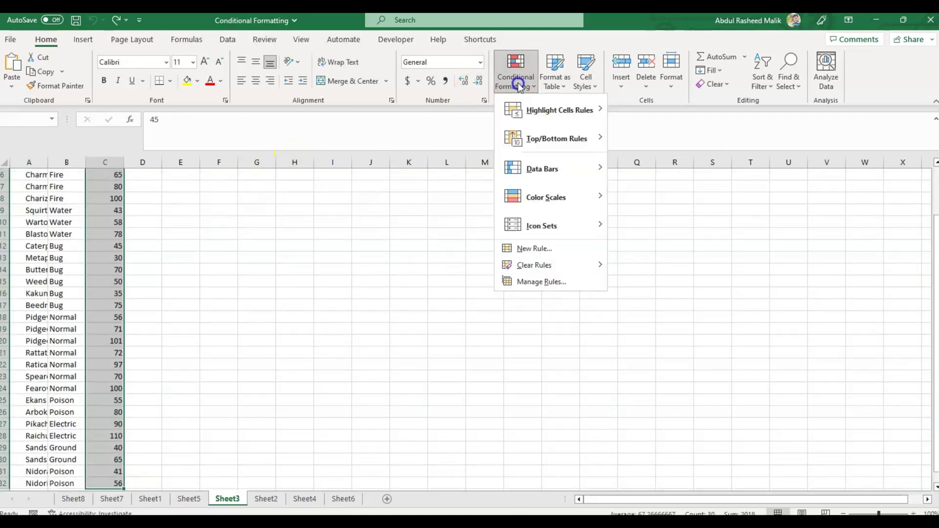
{"action": "left_click", "coordinate": [556, 139]}
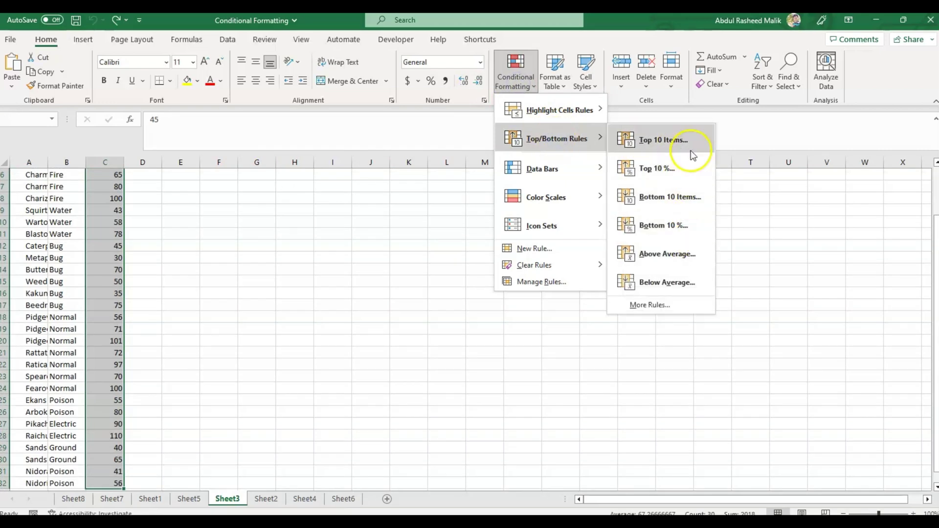
{"action": "left_click", "coordinate": [691, 143]}
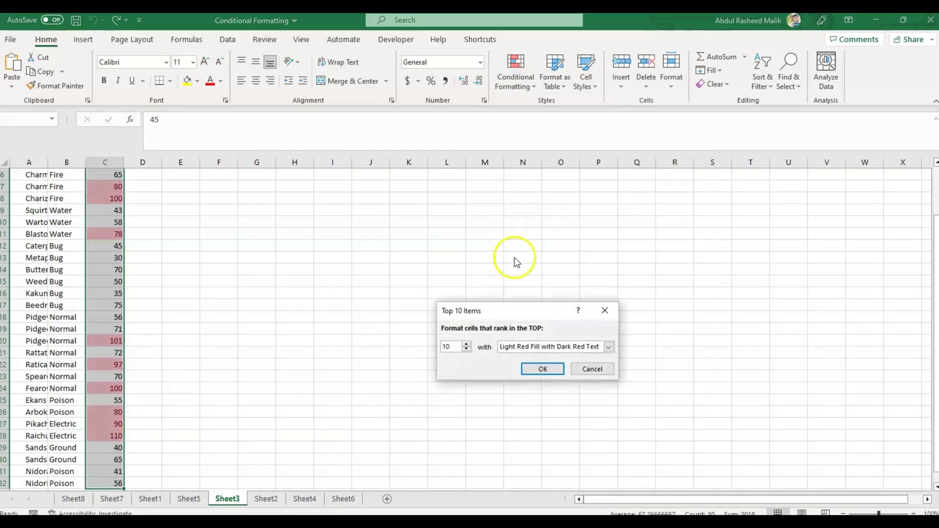
{"action": "left_click", "coordinate": [466, 349]}
{"action": "left_click", "coordinate": [467, 349]}
{"action": "left_click", "coordinate": [466, 349]}
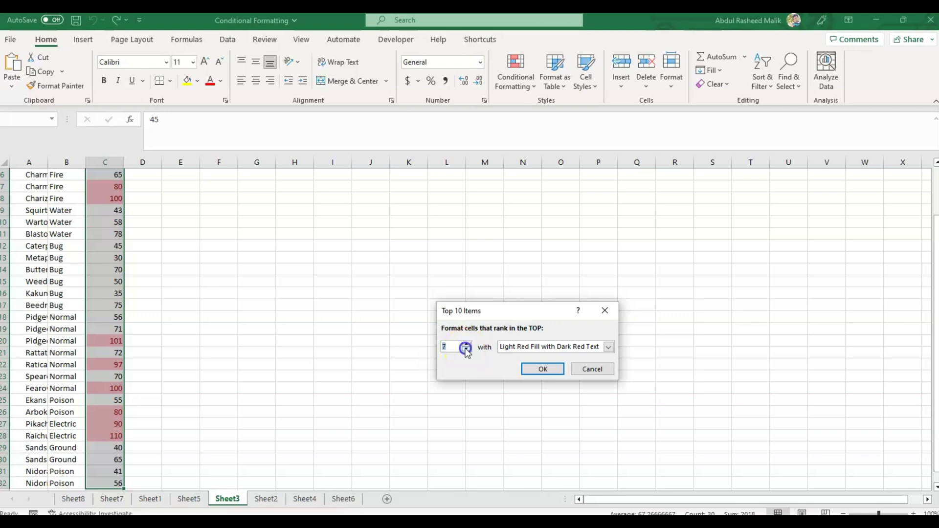
{"action": "left_click", "coordinate": [467, 349]}
{"action": "left_click", "coordinate": [467, 345]}
{"action": "left_click", "coordinate": [467, 345]}
{"action": "left_click", "coordinate": [467, 345]}
{"action": "left_click", "coordinate": [467, 345]}
{"action": "left_click", "coordinate": [467, 345]}
{"action": "left_click", "coordinate": [466, 345]}
{"action": "left_click", "coordinate": [467, 345]}
{"action": "left_click", "coordinate": [466, 345]}
{"action": "left_click", "coordinate": [466, 345]}
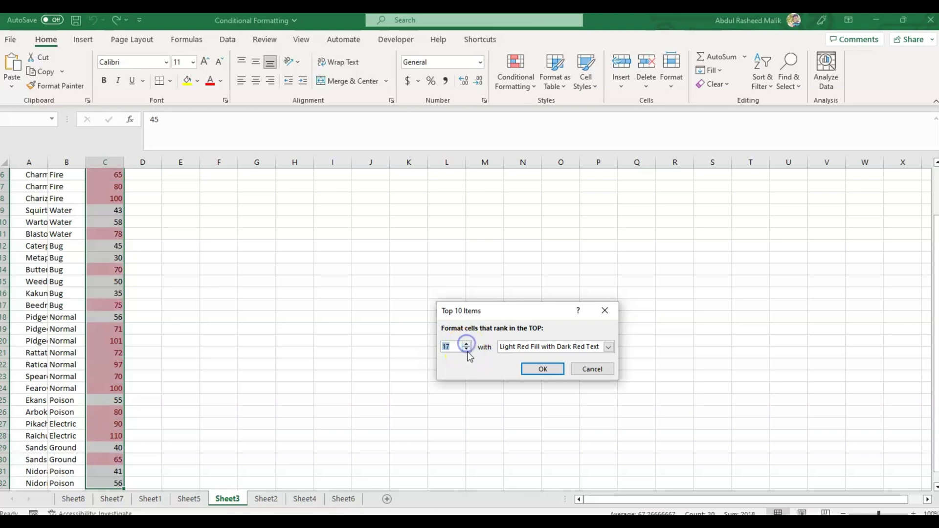
{"action": "left_click", "coordinate": [467, 349]}
{"action": "left_click", "coordinate": [467, 349]}
{"action": "left_click", "coordinate": [467, 349]}
{"action": "left_click", "coordinate": [467, 349]}
{"action": "left_click", "coordinate": [467, 349]}
{"action": "left_click", "coordinate": [467, 350]}
{"action": "left_click", "coordinate": [467, 349]}
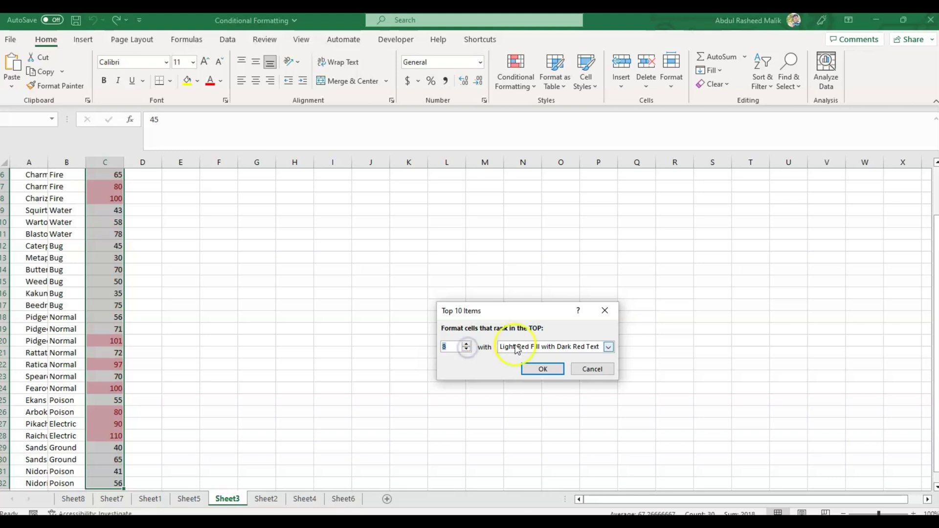
Keep Light Red Fill with Dark Red Text, apply the Top 8 rule, and return to the column top.
{"action": "left_click", "coordinate": [609, 347]}
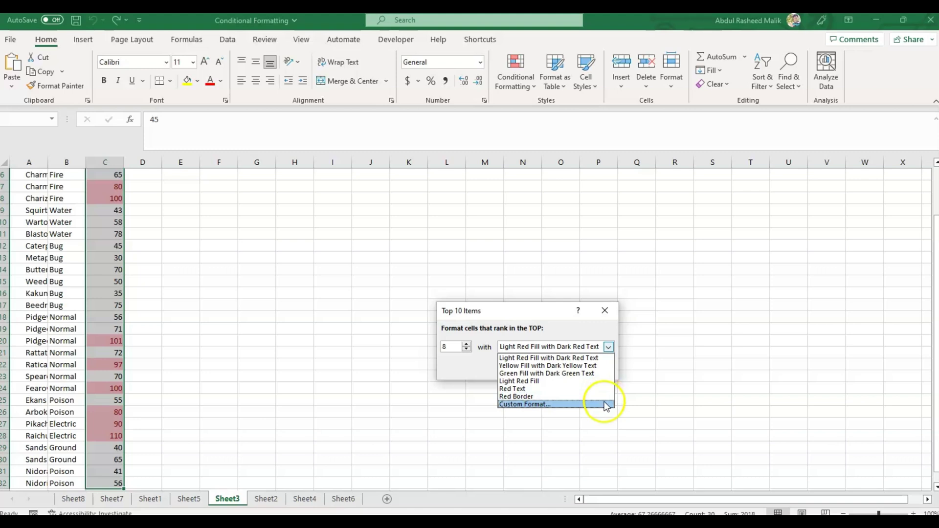
{"action": "left_click", "coordinate": [546, 317]}
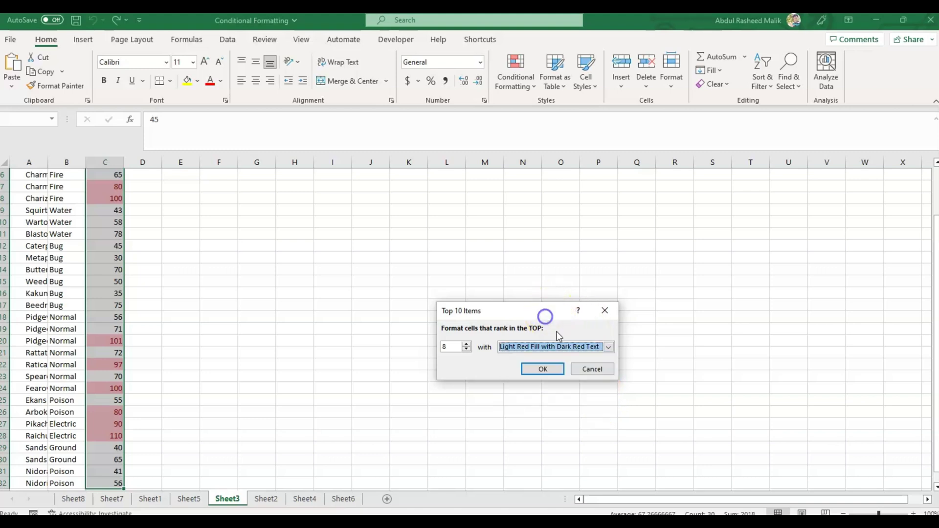
{"action": "left_click", "coordinate": [551, 371]}
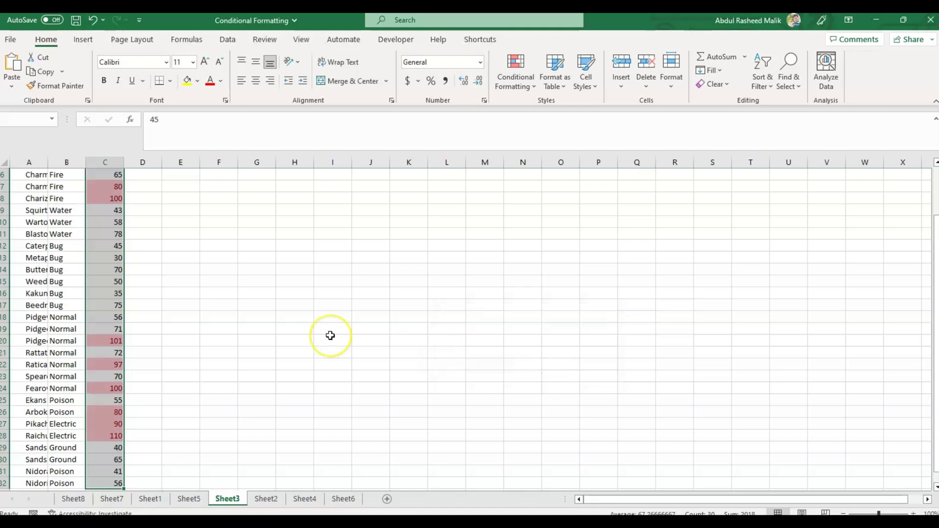
{"action": "key", "text": "ctrl+Up"}
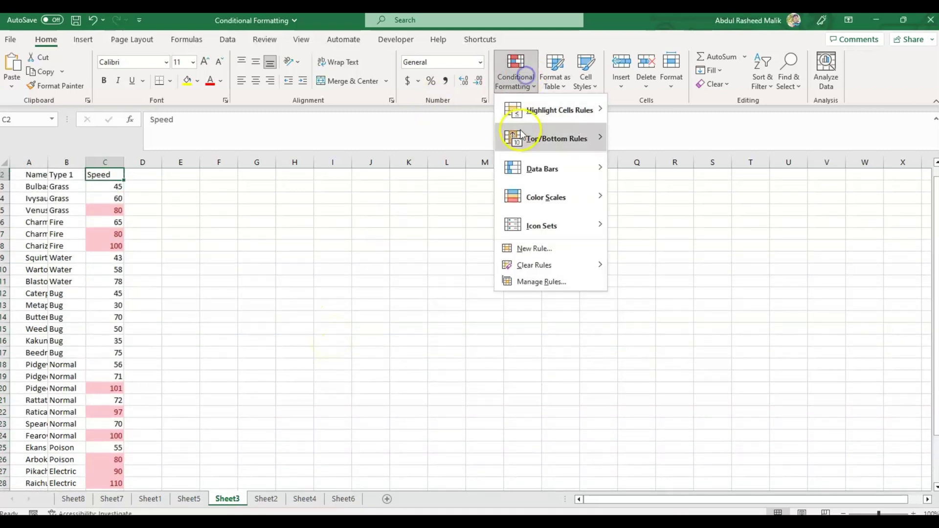
{"action": "mouse_move", "coordinate": [522, 135]}
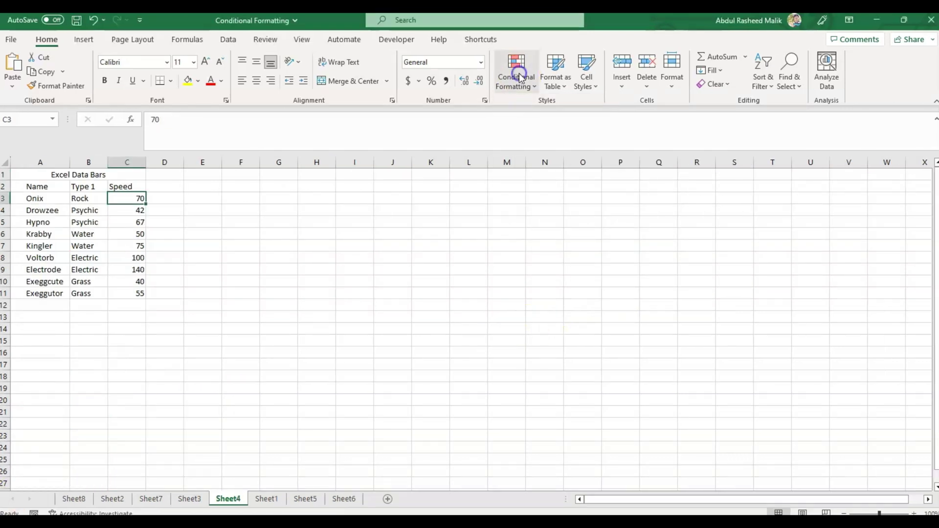
Select Speed cells C3:C11 and apply green gradient-fill data bars.
{"action": "left_click", "coordinate": [519, 76]}
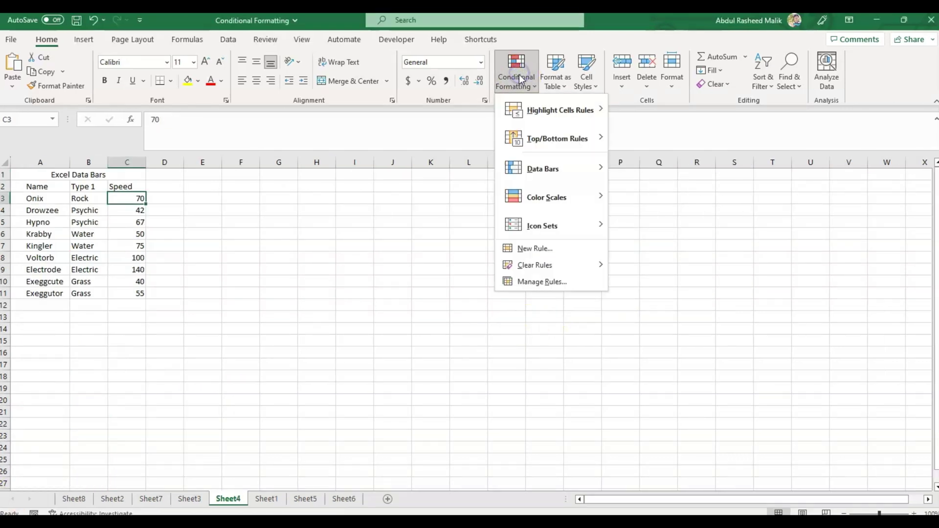
{"action": "mouse_move", "coordinate": [538, 169]}
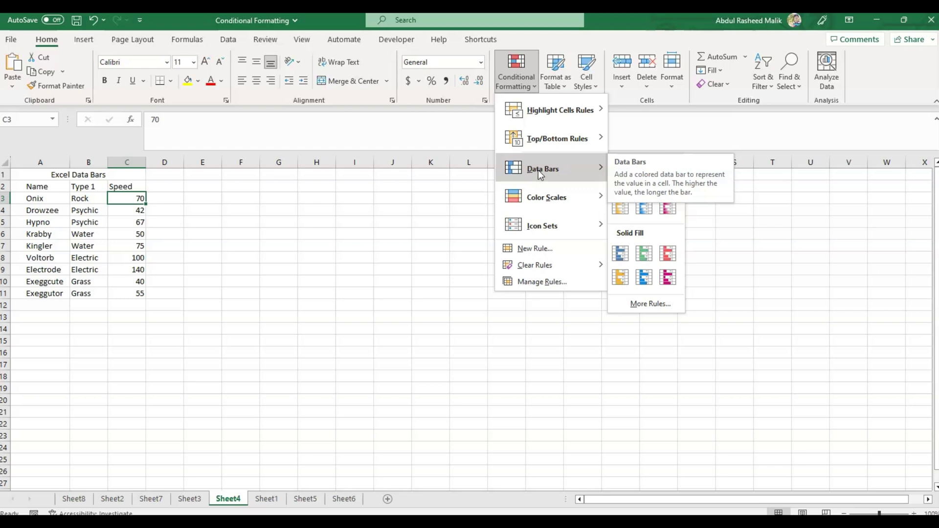
{"action": "left_click", "coordinate": [128, 200]}
{"action": "key", "text": "ctrl+shift+Down"}
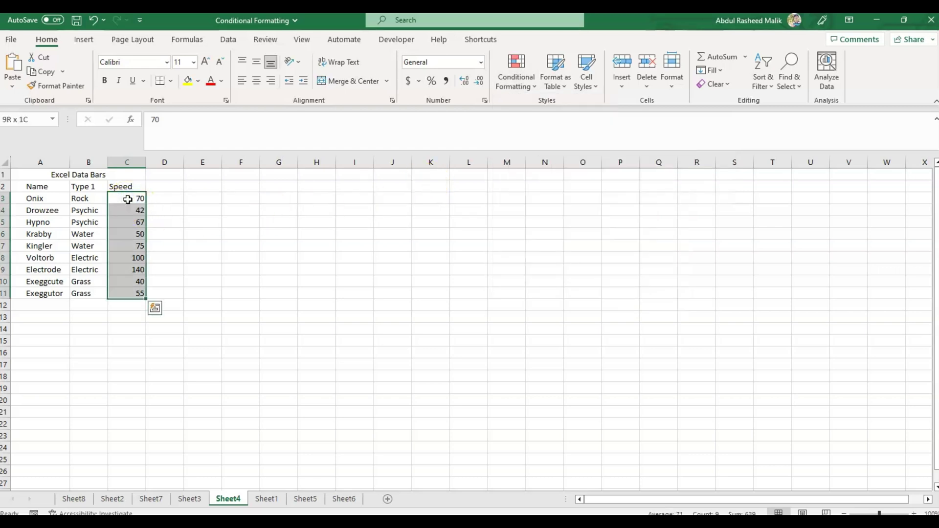
{"action": "left_click", "coordinate": [517, 78]}
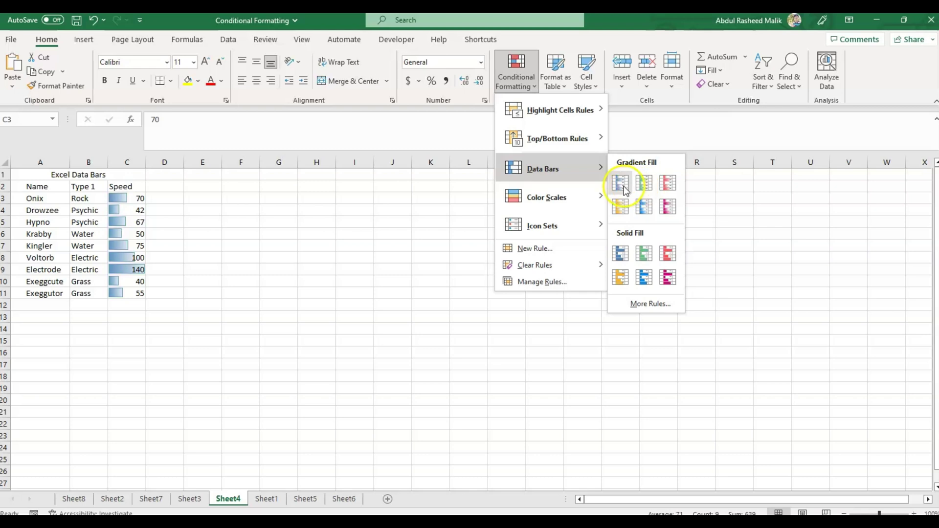
{"action": "left_click", "coordinate": [644, 184]}
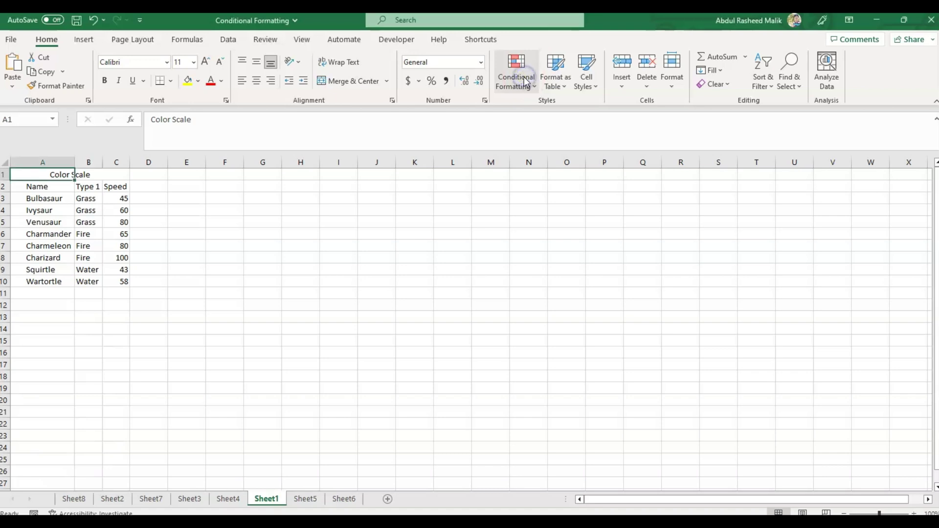
Select the Speed values C3:C10, starting from 45.
{"action": "left_click", "coordinate": [526, 81]}
{"action": "mouse_move", "coordinate": [556, 200]}
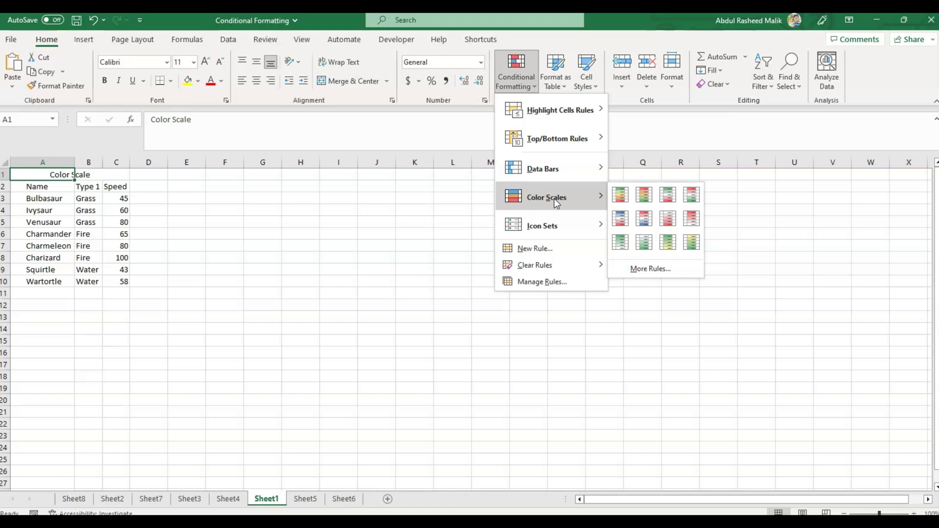
{"action": "left_click", "coordinate": [205, 184]}
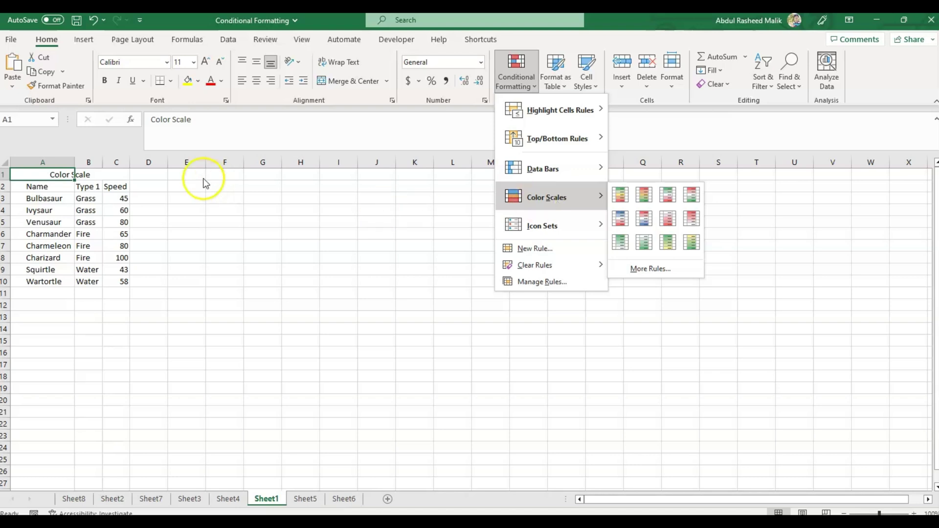
{"action": "left_click", "coordinate": [155, 189]}
{"action": "left_click", "coordinate": [124, 199]}
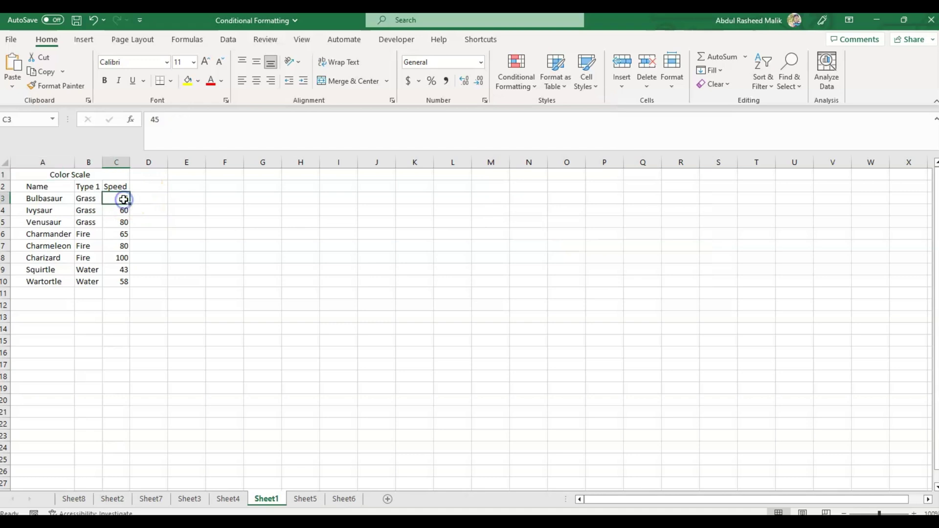
{"action": "key", "text": "ctrl+shift+Down"}
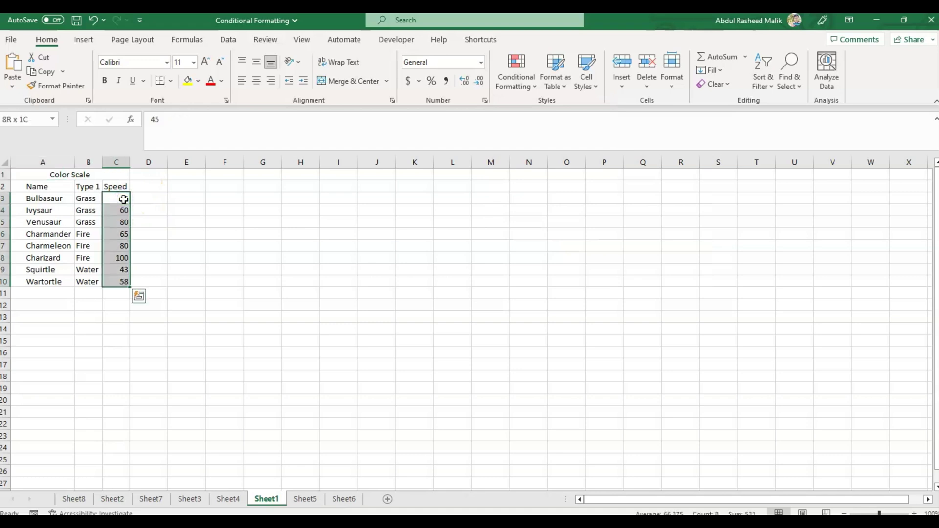
Apply a red-to-green colour scale, then switch to the green-and-white scale.
{"action": "left_click", "coordinate": [512, 81]}
{"action": "left_click", "coordinate": [561, 194]}
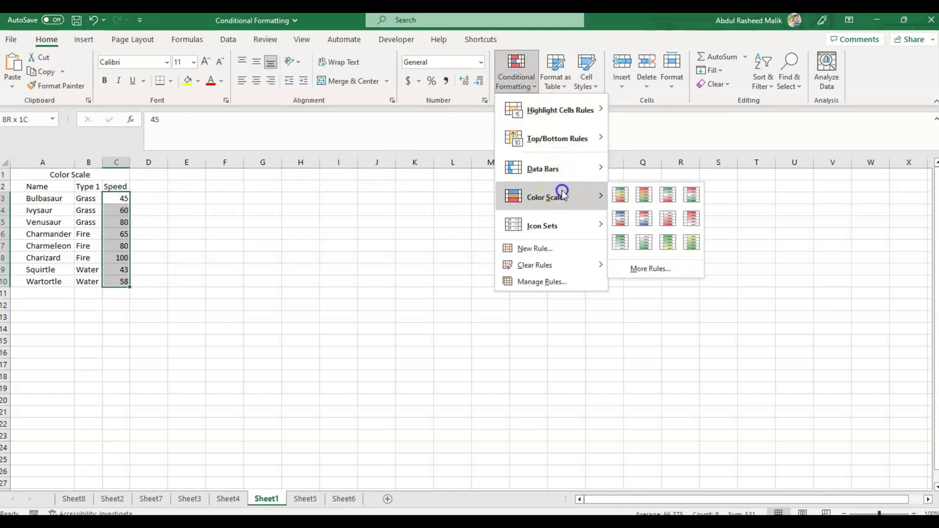
{"action": "left_click", "coordinate": [619, 194]}
{"action": "left_click", "coordinate": [525, 69]}
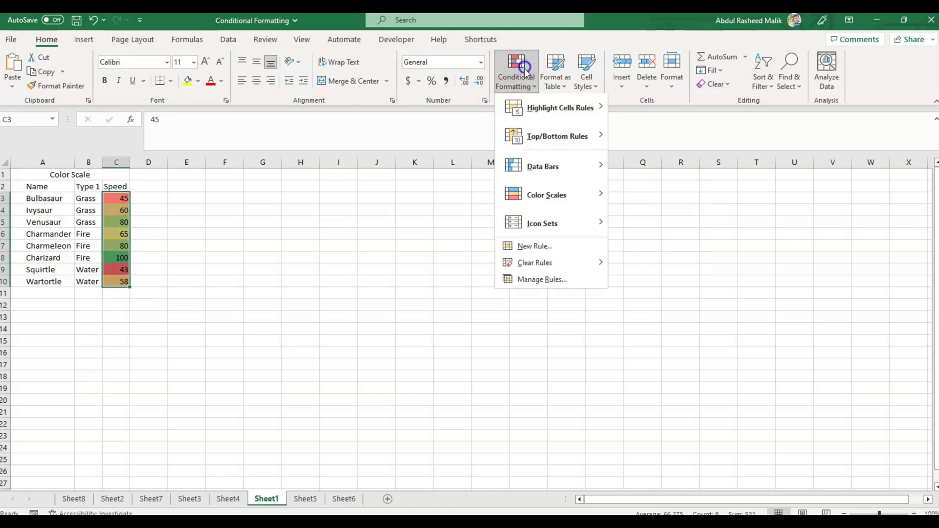
{"action": "mouse_move", "coordinate": [575, 195]}
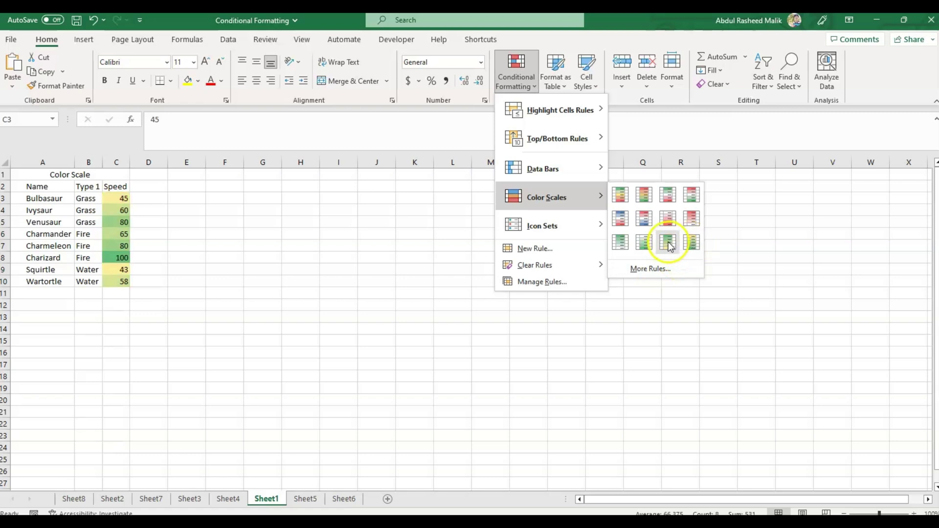
{"action": "left_click", "coordinate": [640, 243]}
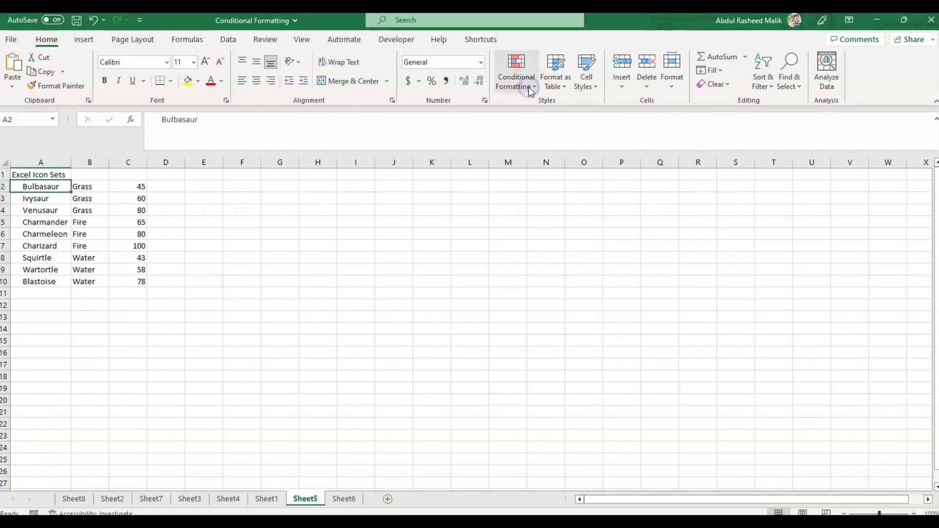
Select values C2:C10 and browse the Icon Sets options without applying any.
{"action": "left_click", "coordinate": [530, 88]}
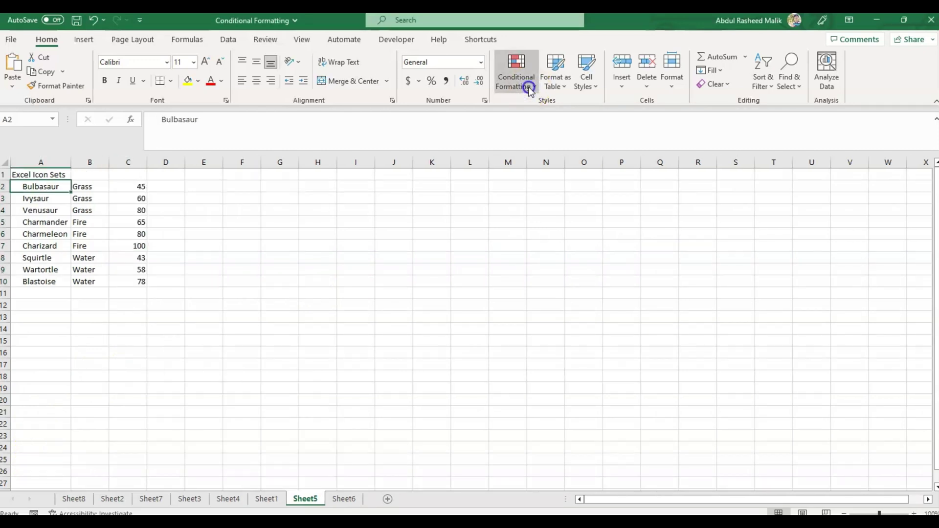
{"action": "mouse_move", "coordinate": [543, 216]}
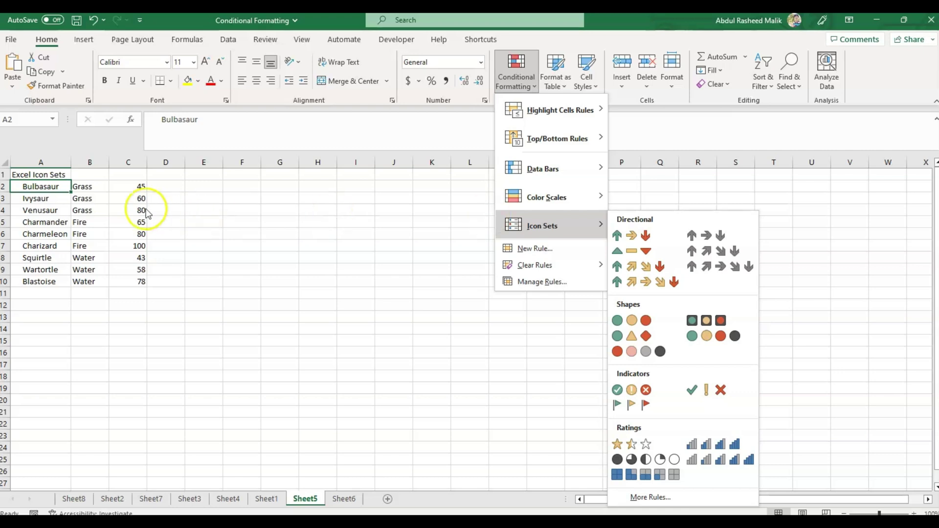
{"action": "left_click", "coordinate": [131, 191]}
{"action": "left_click", "coordinate": [131, 192]}
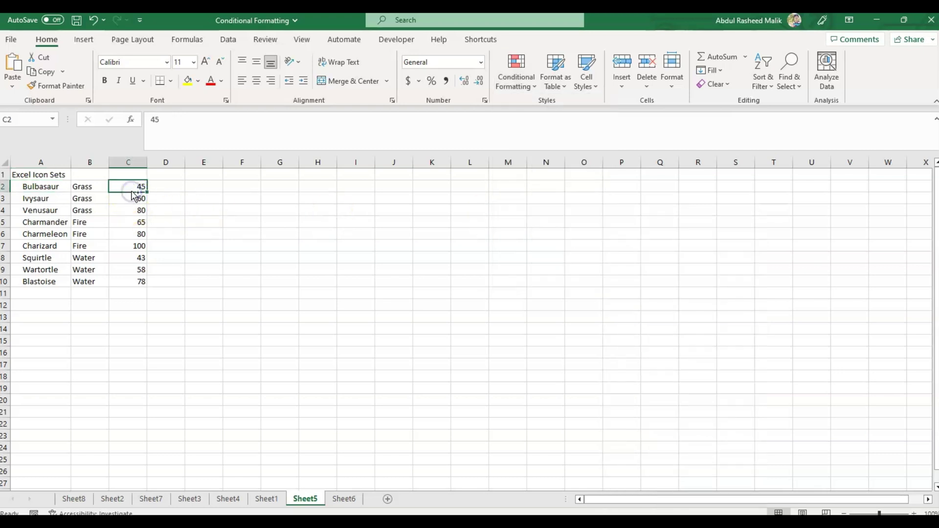
{"action": "key", "text": "ctrl+shift+Down"}
{"action": "left_click", "coordinate": [518, 80]}
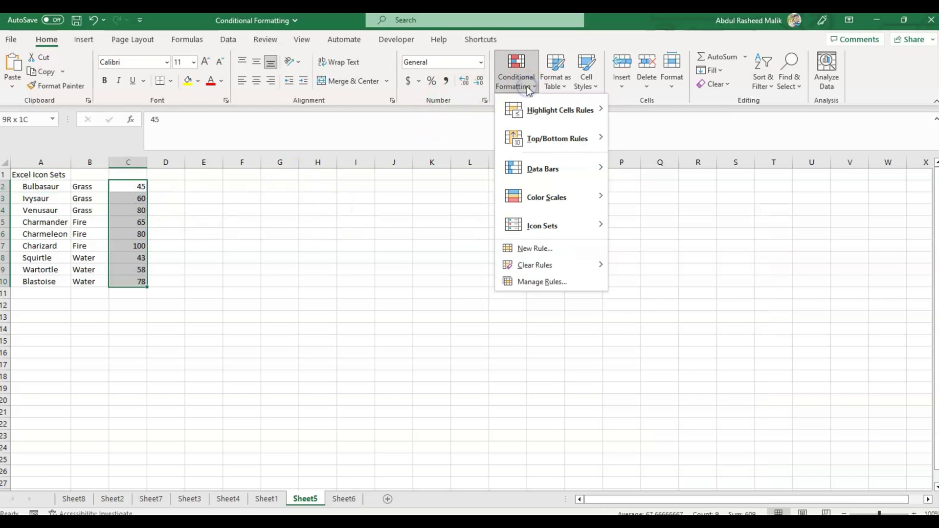
{"action": "mouse_move", "coordinate": [575, 226]}
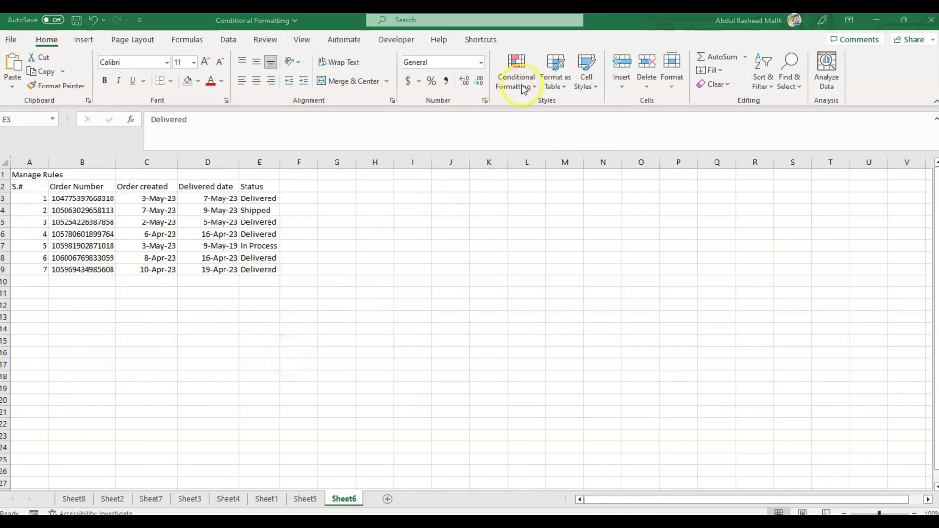
Start a new formula-based rule referencing delivery date cell D4.
{"action": "left_click", "coordinate": [523, 88]}
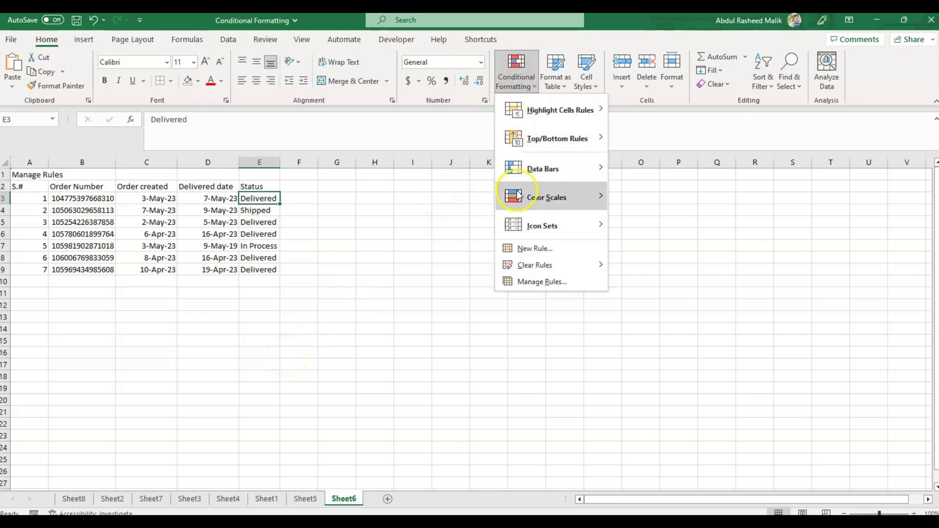
{"action": "left_click", "coordinate": [527, 248]}
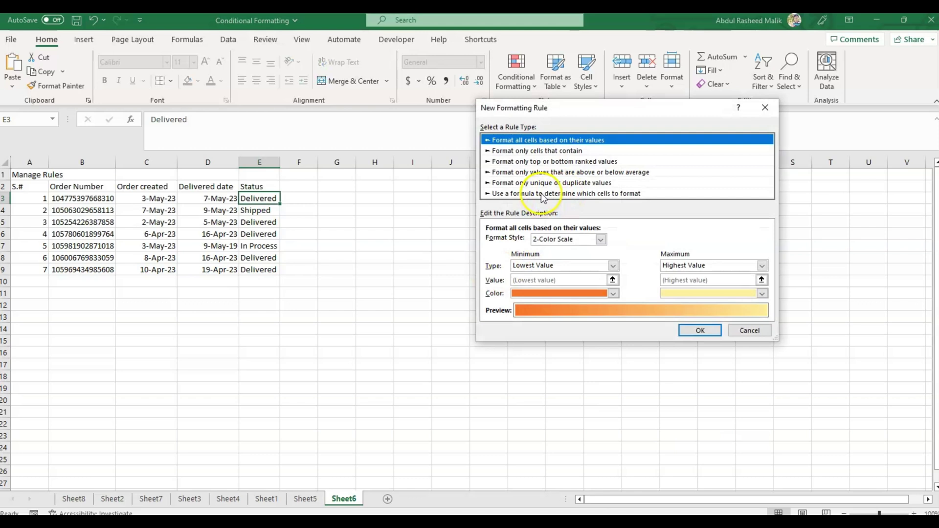
{"action": "left_click", "coordinate": [584, 195]}
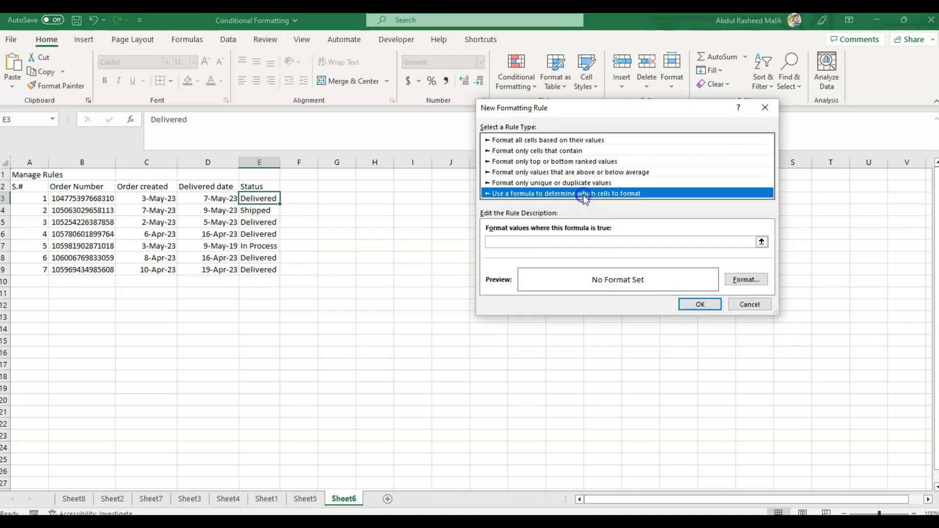
{"action": "left_click", "coordinate": [762, 242]}
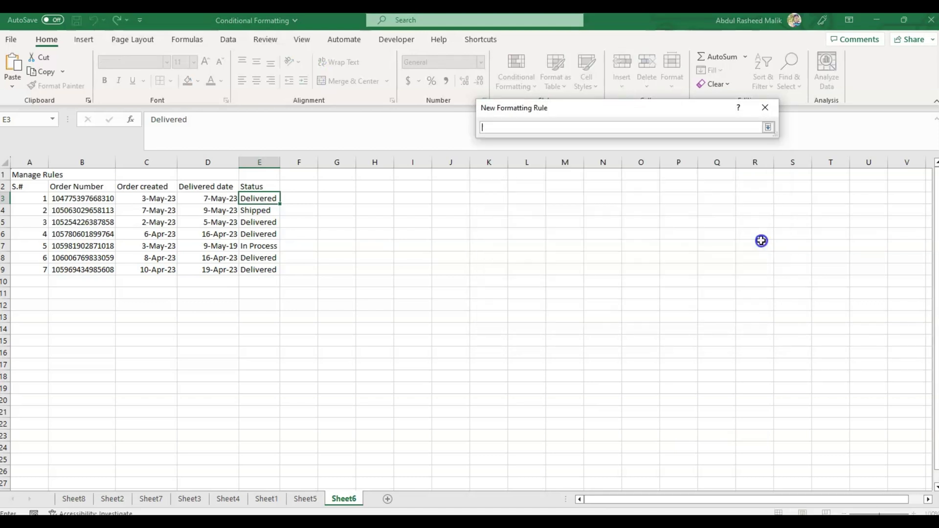
{"action": "left_click", "coordinate": [212, 211]}
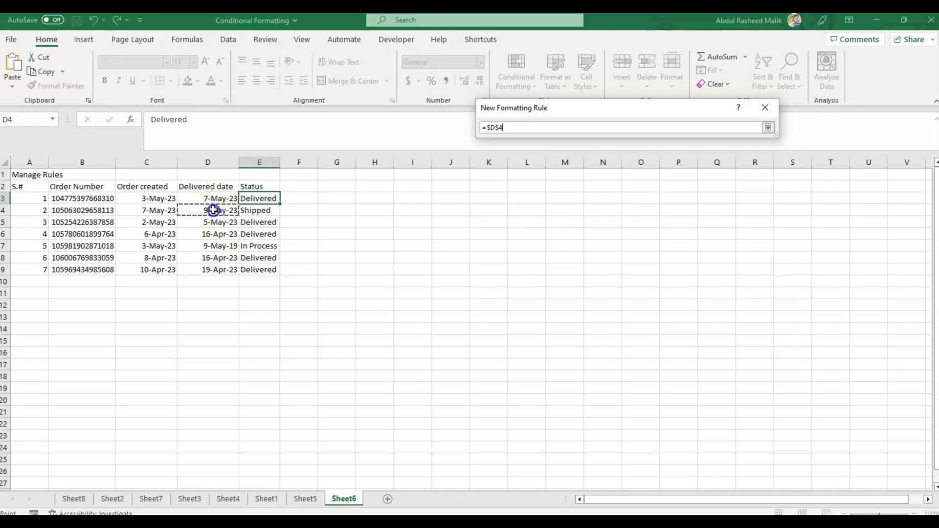
Make the formula =$D4<=today()+1 with a relative row reference.
{"action": "left_click", "coordinate": [498, 128]}
{"action": "key", "text": "Delete"}
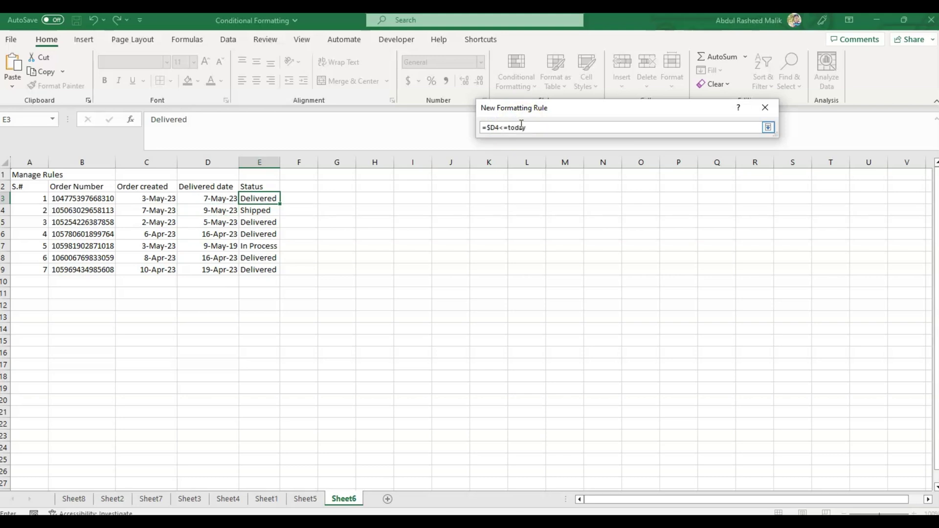
{"action": "left_click", "coordinate": [543, 125]}
{"action": "type", "text": "+1"}
{"action": "left_click", "coordinate": [555, 128]}
{"action": "left_click", "coordinate": [768, 127]}
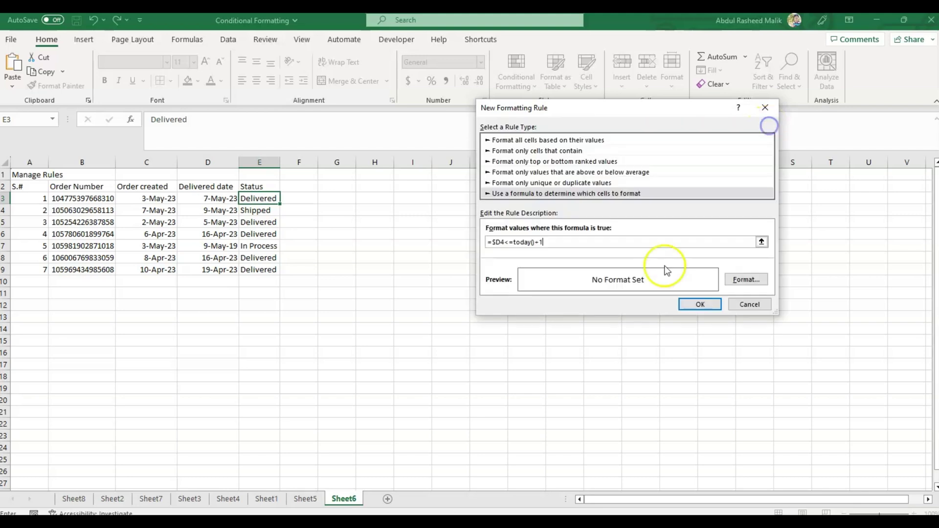
Format matching rows with bold white text on a gold fill and save the rule.
{"action": "left_click", "coordinate": [744, 280]}
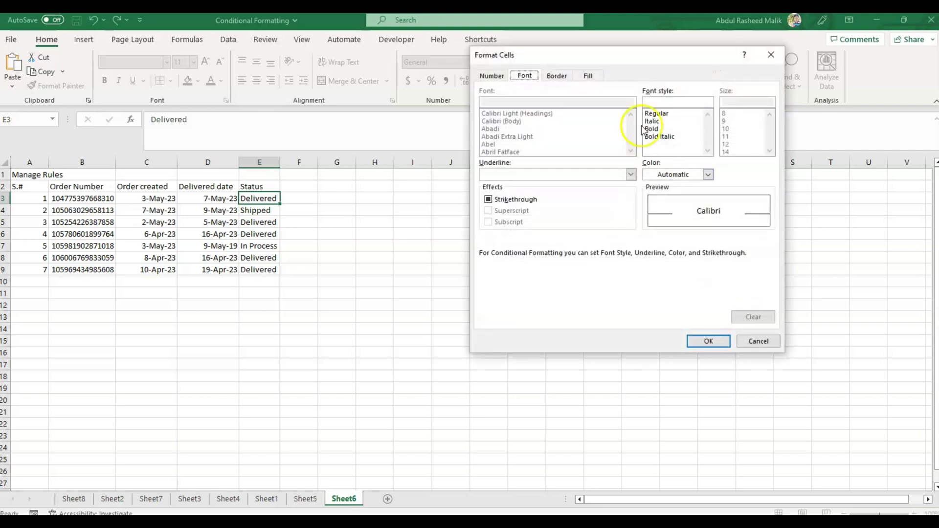
{"action": "left_click", "coordinate": [659, 129]}
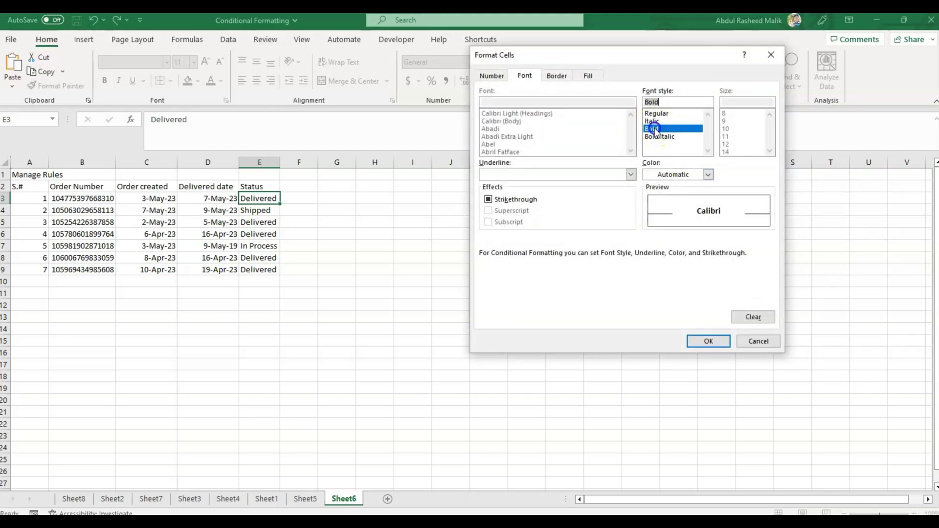
{"action": "left_click", "coordinate": [709, 175]}
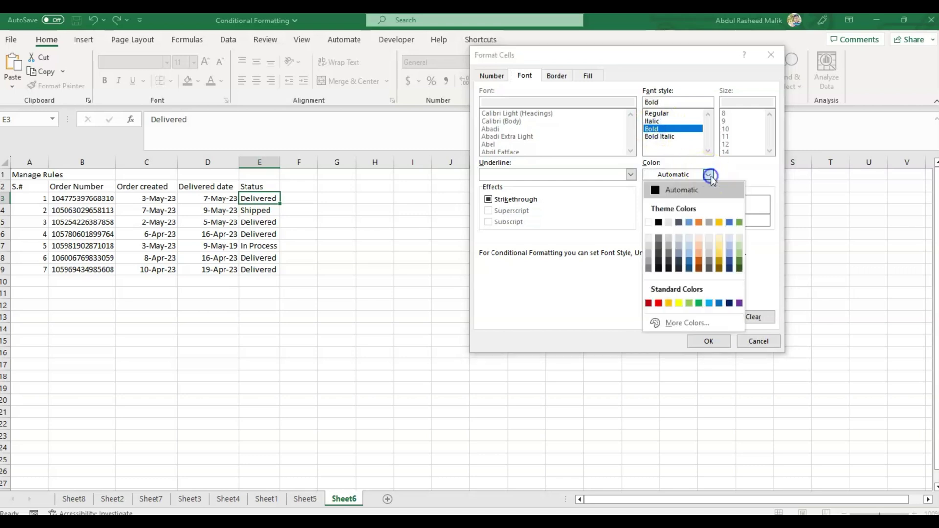
{"action": "left_click", "coordinate": [651, 222]}
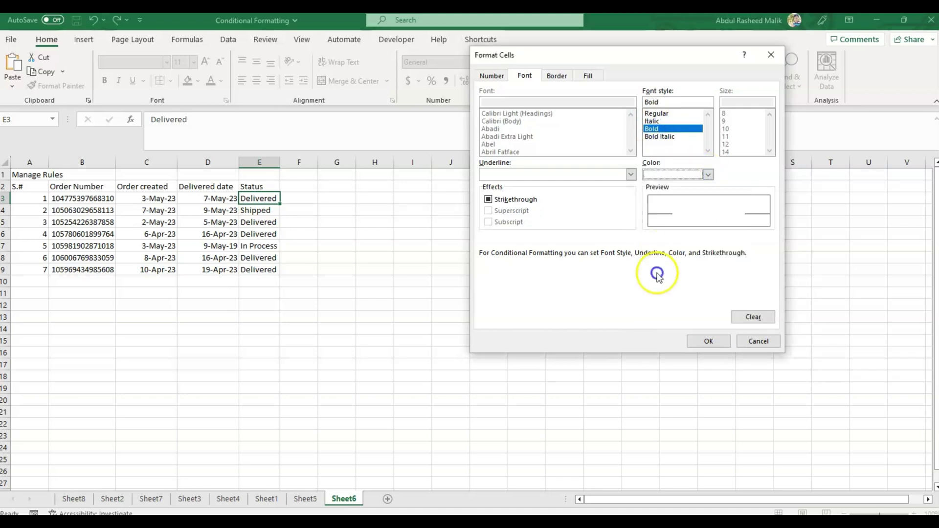
{"action": "left_click", "coordinate": [589, 76]}
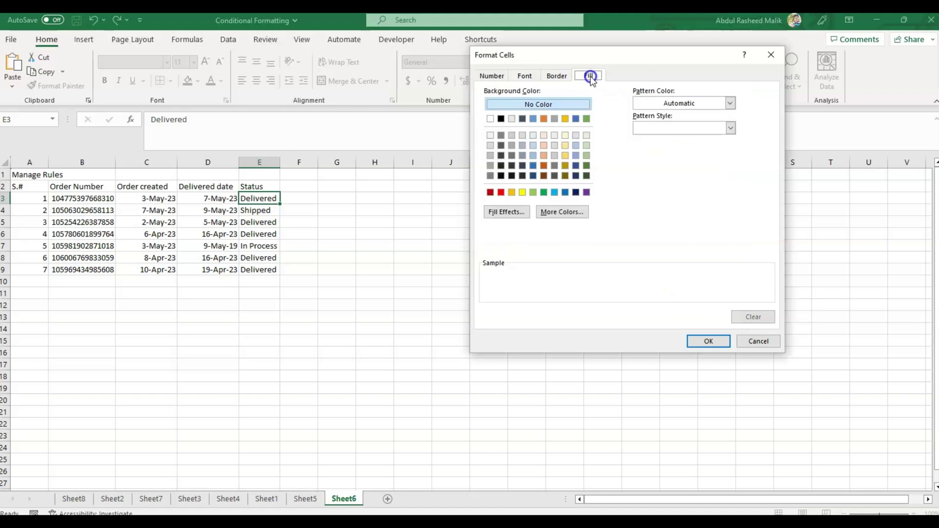
{"action": "left_click", "coordinate": [512, 192]}
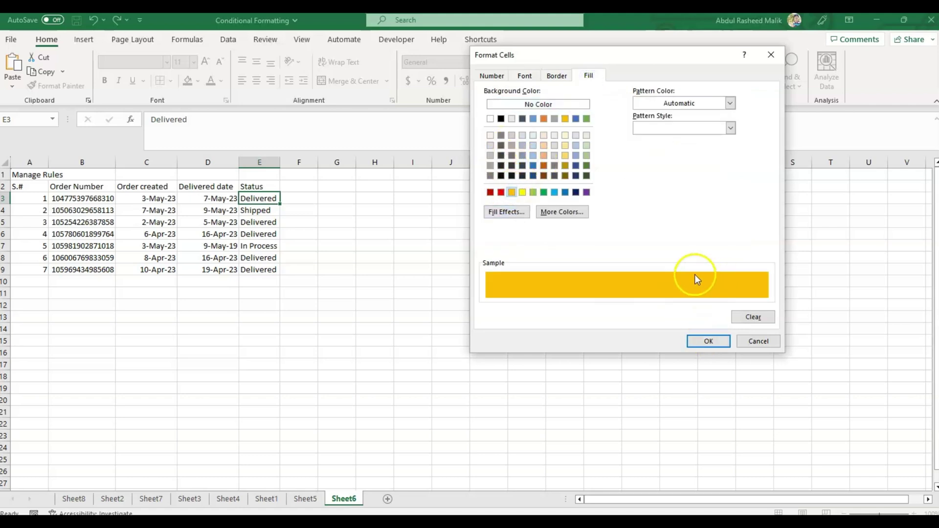
{"action": "left_click", "coordinate": [715, 342]}
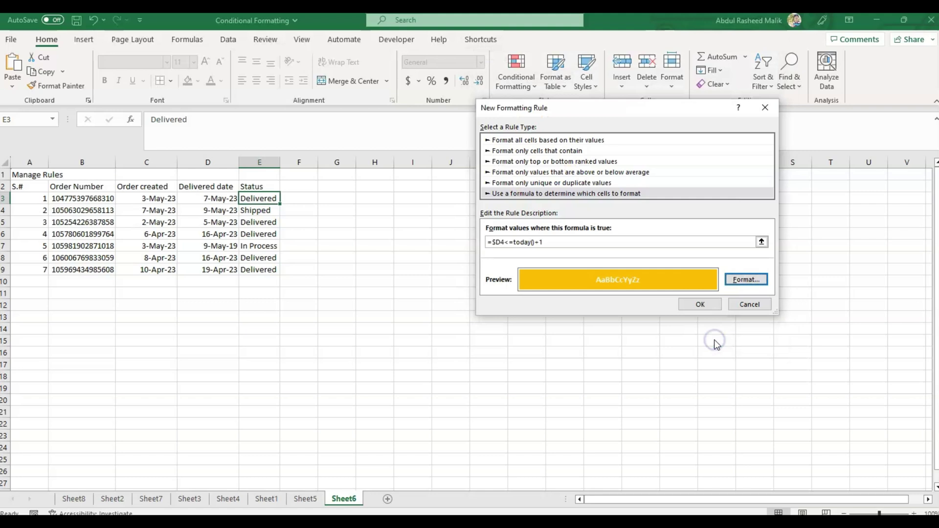
{"action": "left_click", "coordinate": [701, 304]}
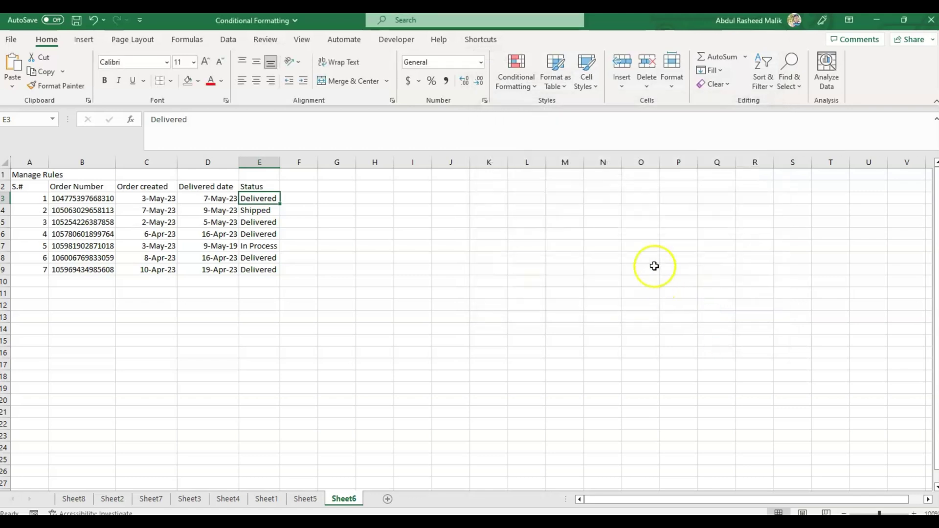
In Manage Rules, change the rule's Applies to range to =$B3:$E3 and confirm.
{"action": "left_click", "coordinate": [514, 75]}
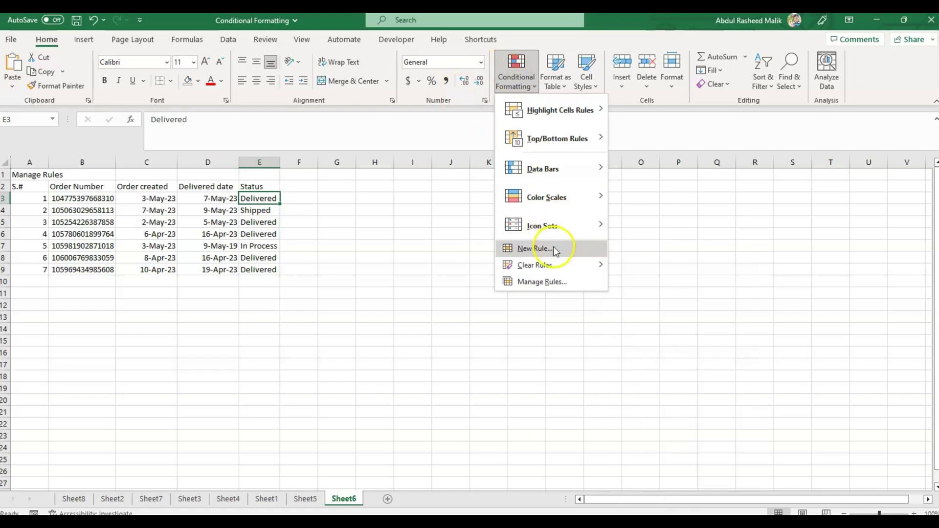
{"action": "left_click", "coordinate": [553, 281]}
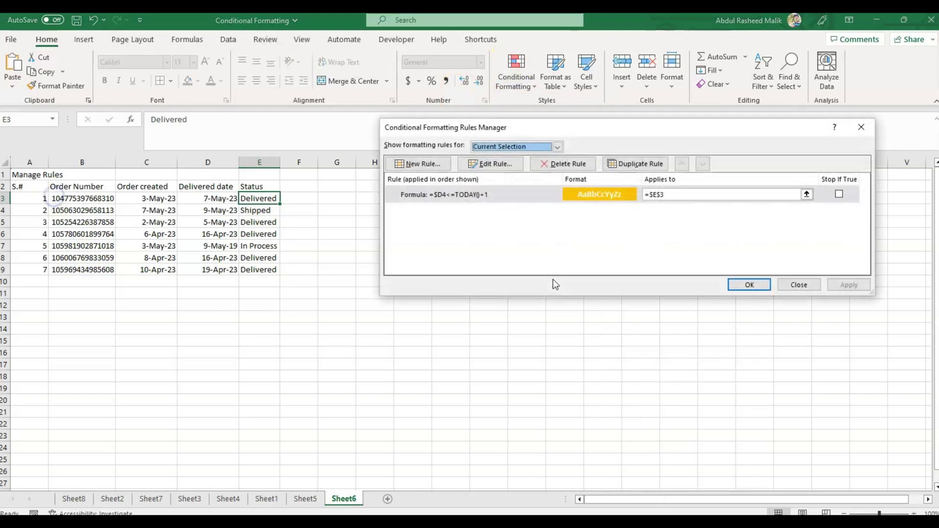
{"action": "left_click", "coordinate": [703, 194]}
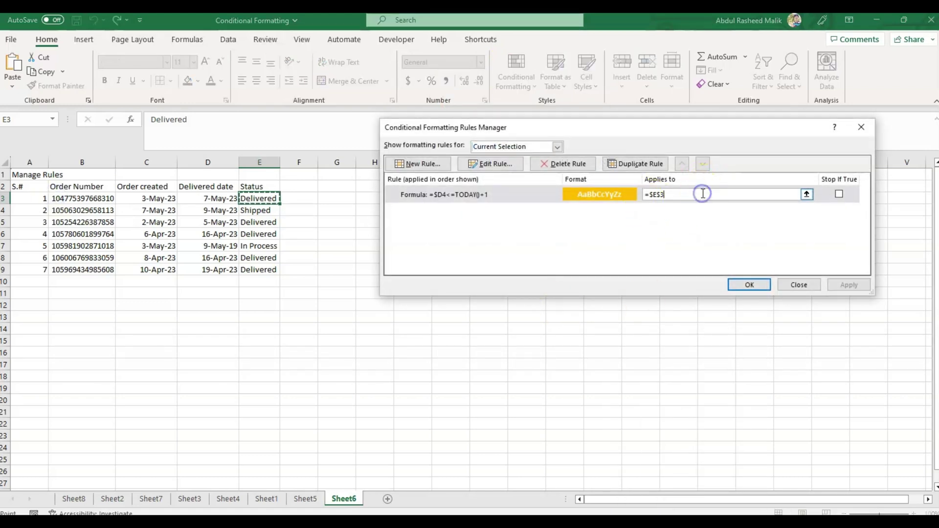
{"action": "left_click", "coordinate": [694, 199]}
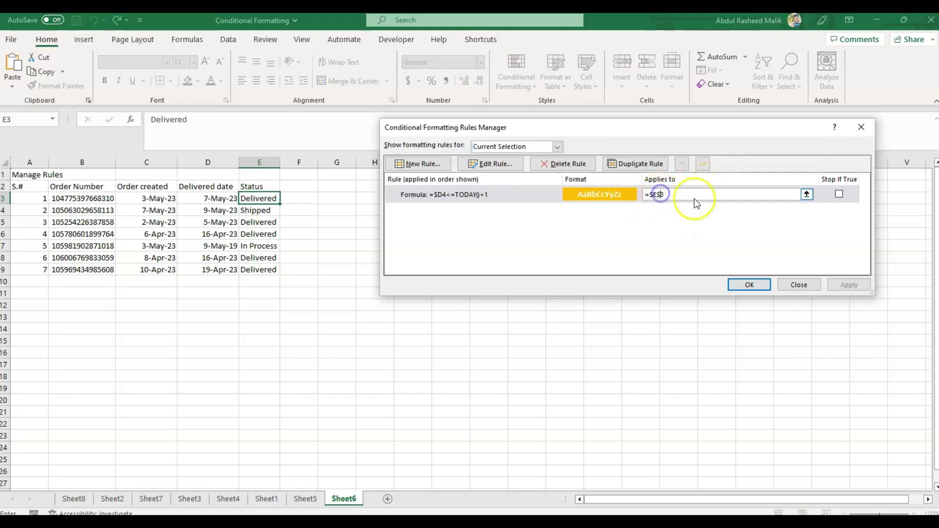
{"action": "key", "text": "BackSpace"}
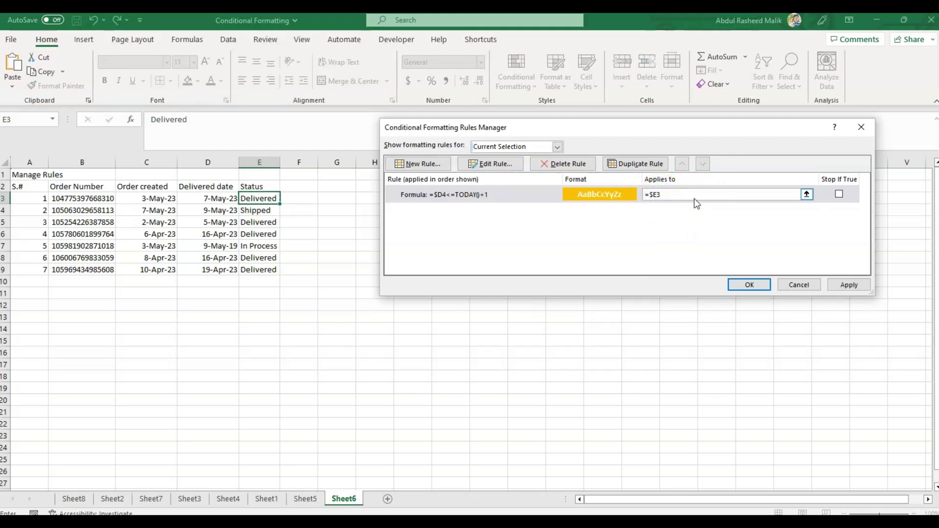
{"action": "left_click", "coordinate": [100, 163]}
{"action": "left_click", "coordinate": [664, 194]}
{"action": "type", "text": "3:"}
{"action": "left_click", "coordinate": [854, 287]}
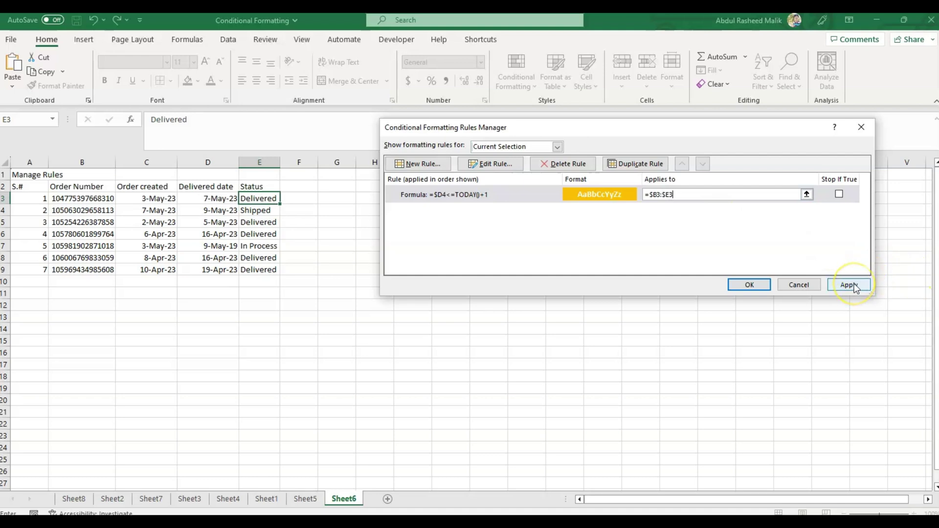
{"action": "left_click", "coordinate": [753, 286]}
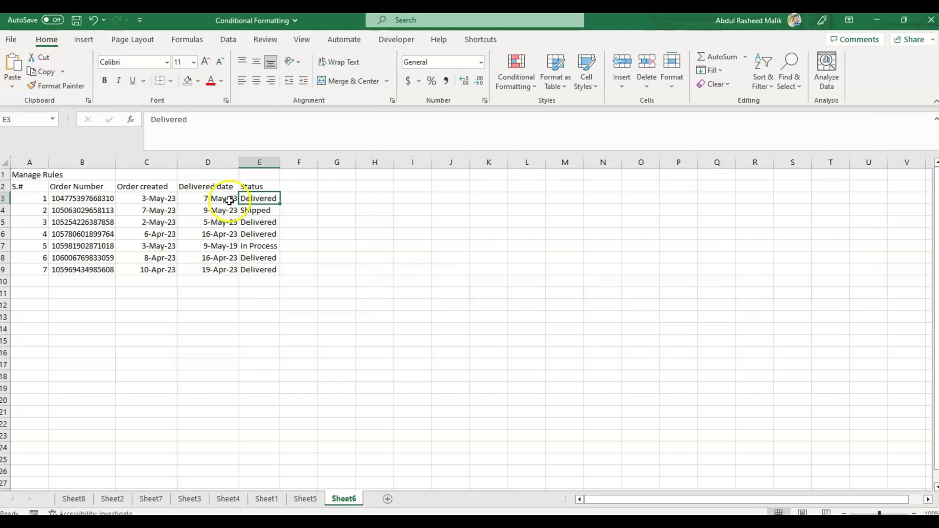
Copy row 3's formatting onto row 4 with Format Painter.
{"action": "left_click", "coordinate": [5, 196]}
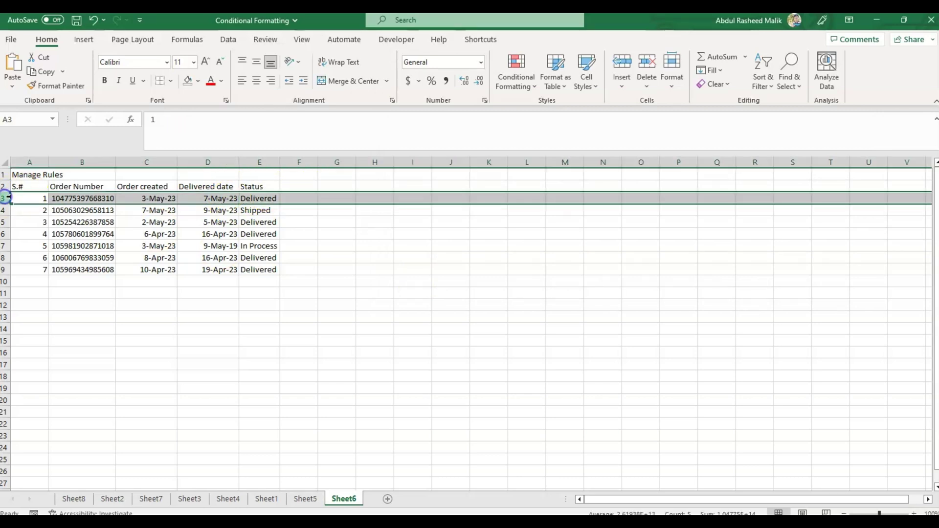
{"action": "left_click", "coordinate": [58, 86]}
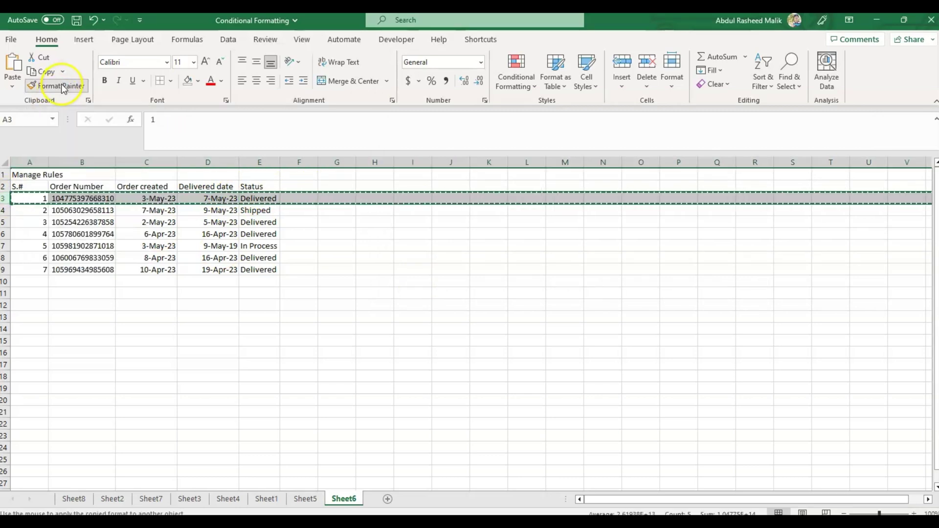
{"action": "left_click", "coordinate": [4, 210]}
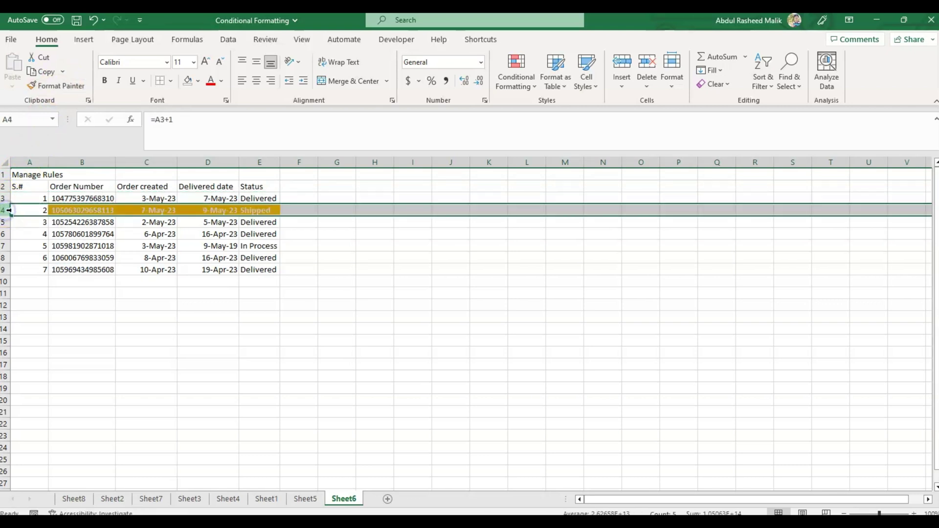
Paint that same formatting onto rows 5 through 9 in one pass.
{"action": "left_click", "coordinate": [66, 87]}
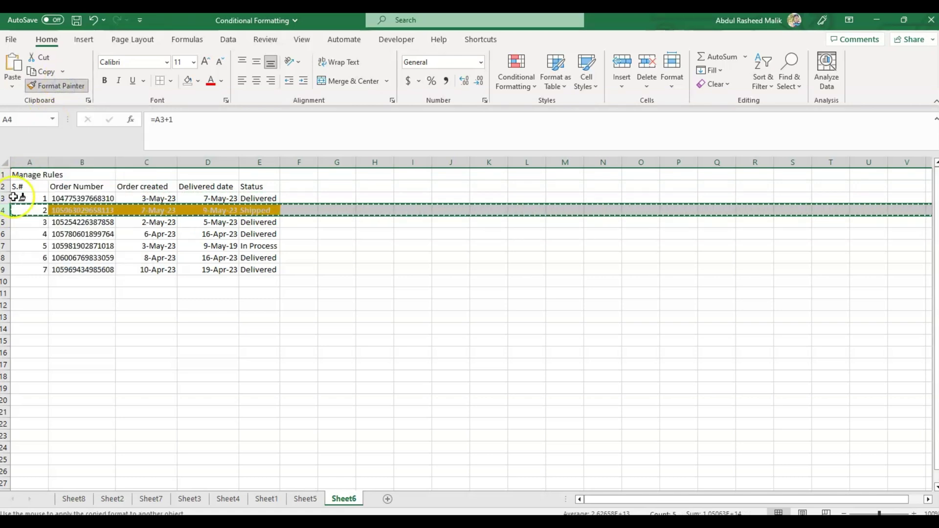
{"action": "left_click", "coordinate": [4, 222]}
{"action": "left_click", "coordinate": [5, 234]}
{"action": "left_click", "coordinate": [4, 247]}
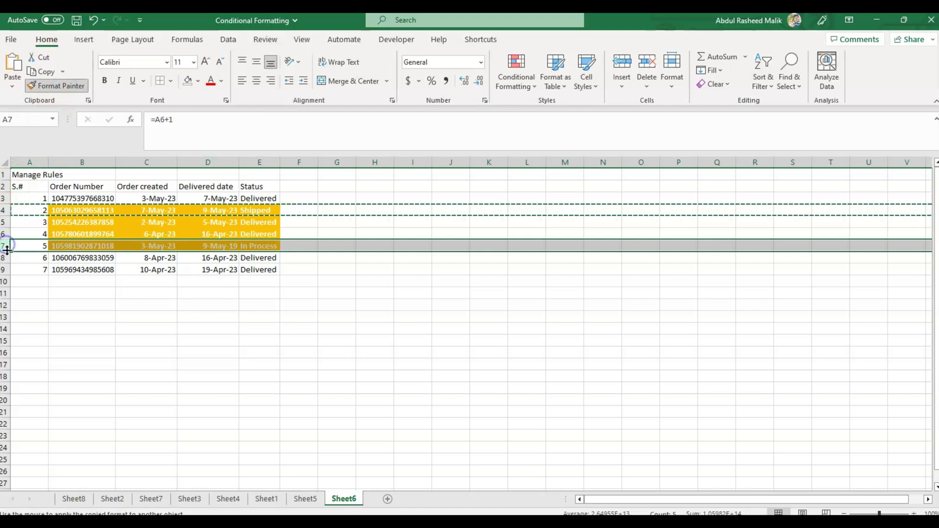
{"action": "left_click", "coordinate": [5, 259]}
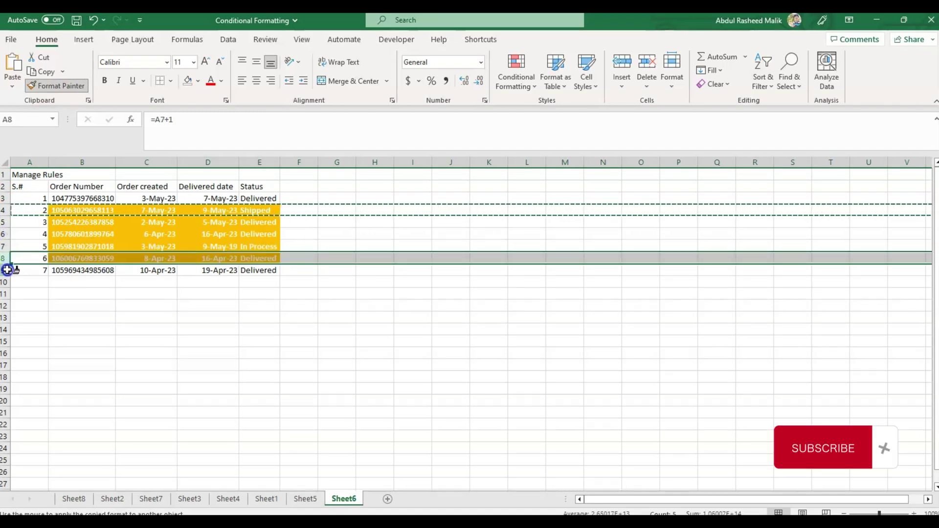
{"action": "left_click", "coordinate": [5, 270]}
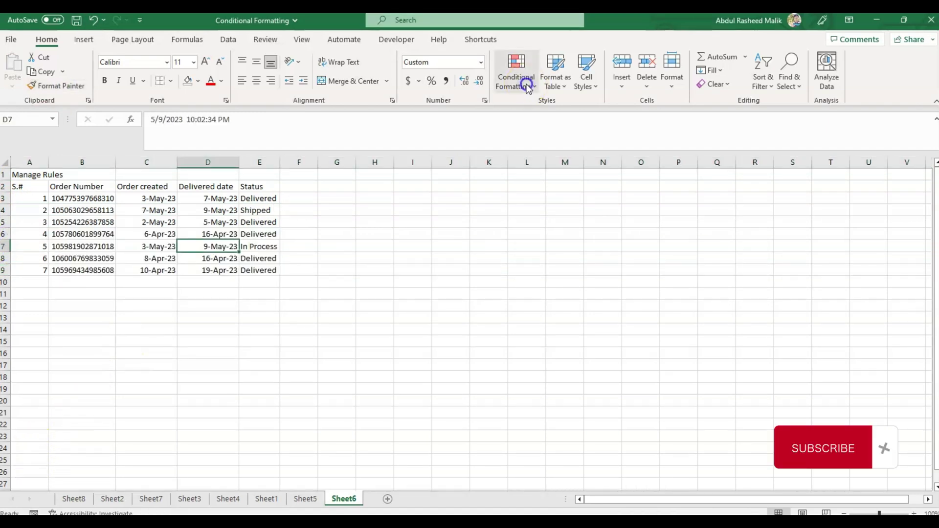
{"action": "left_click", "coordinate": [527, 87]}
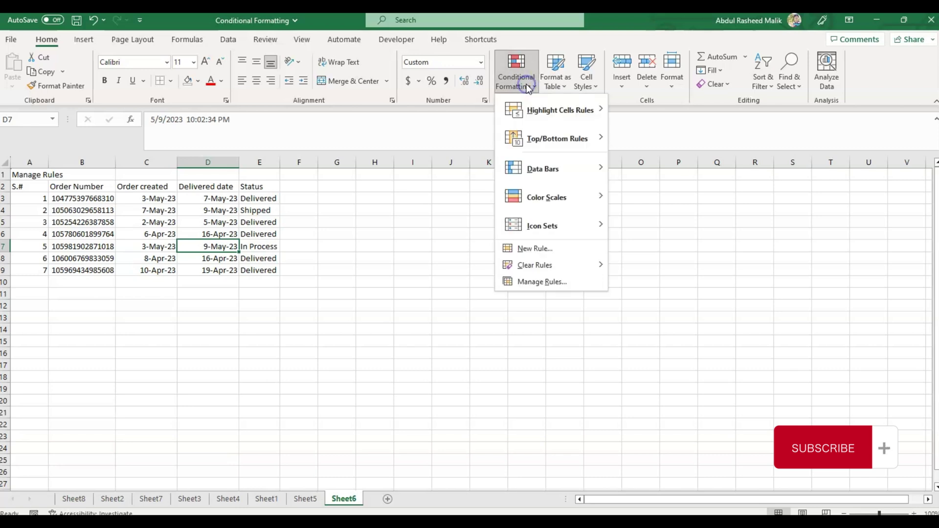
Cancel the new conditional formatting rule and show the Clear Rules options instead.
{"action": "left_click", "coordinate": [526, 247]}
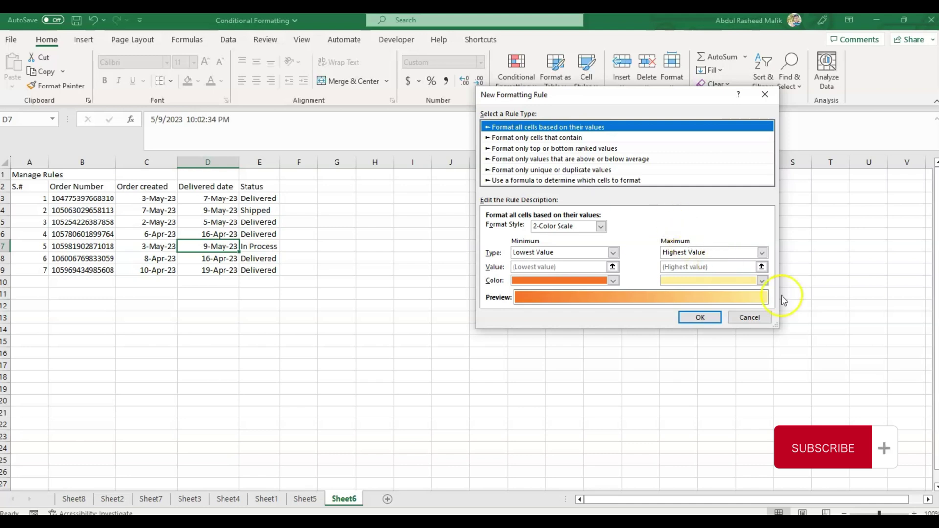
{"action": "left_click", "coordinate": [745, 318]}
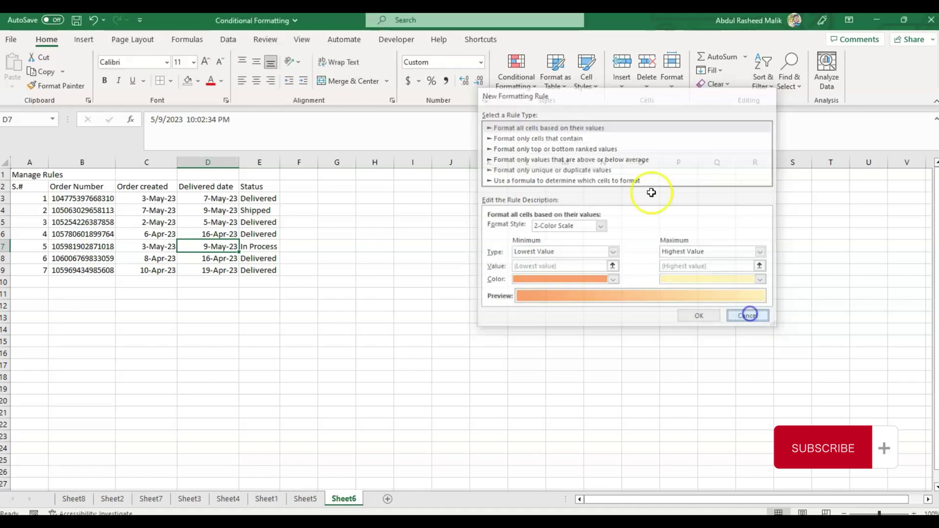
{"action": "left_click", "coordinate": [512, 84]}
{"action": "mouse_move", "coordinate": [558, 264]}
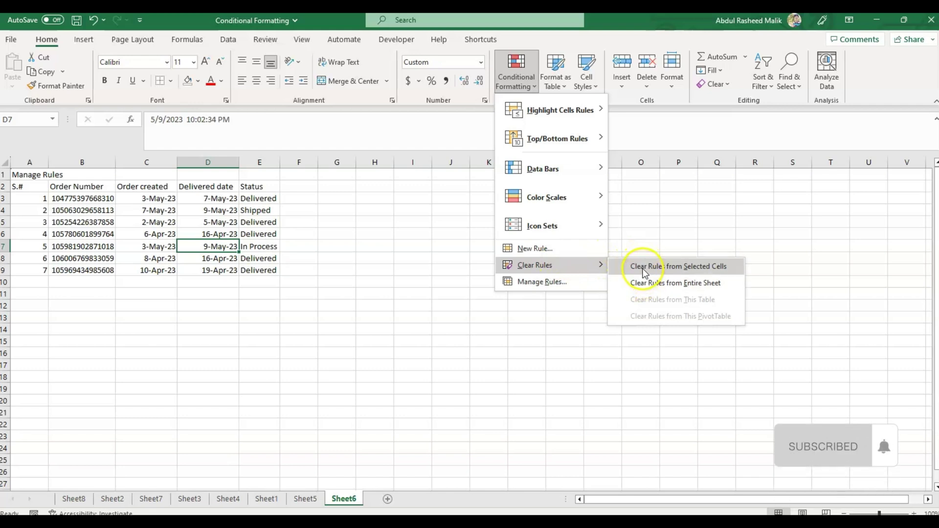
{"action": "left_click", "coordinate": [556, 286]}
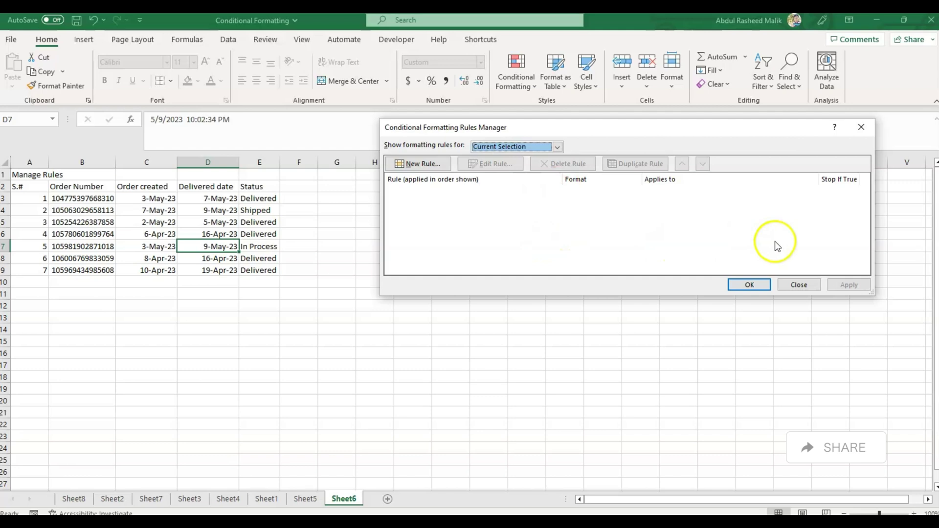
{"action": "left_click", "coordinate": [810, 286]}
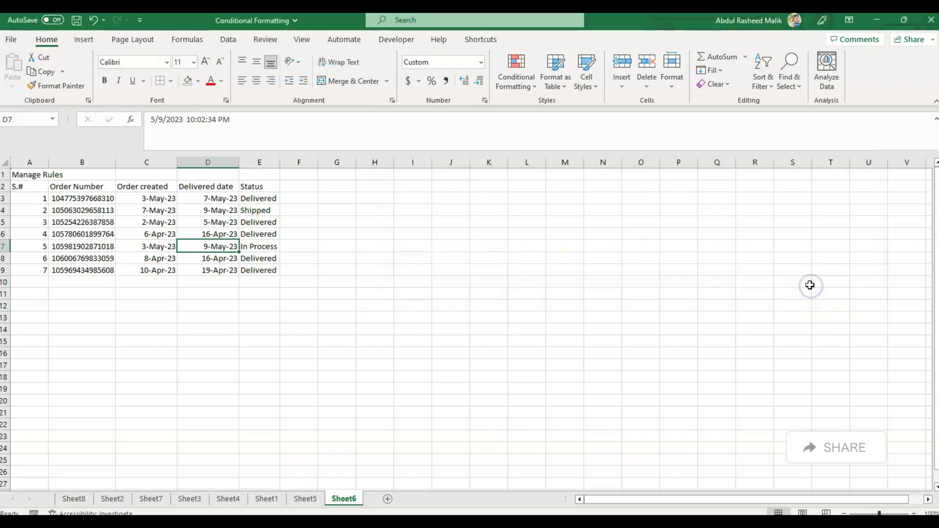